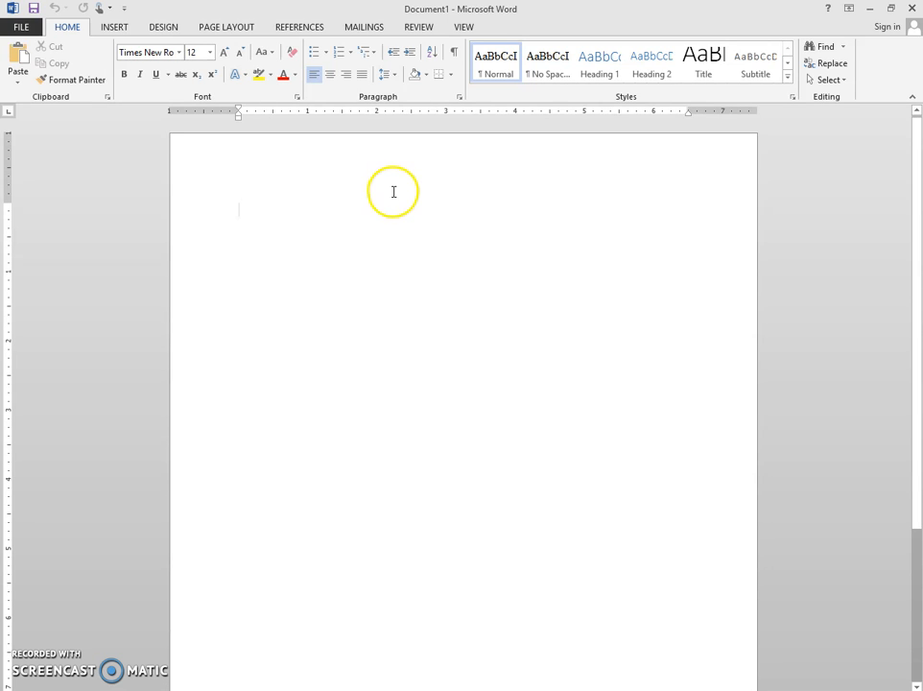
Step: Set the document's citation style to APA Sixth Edition
left_click(301, 29)
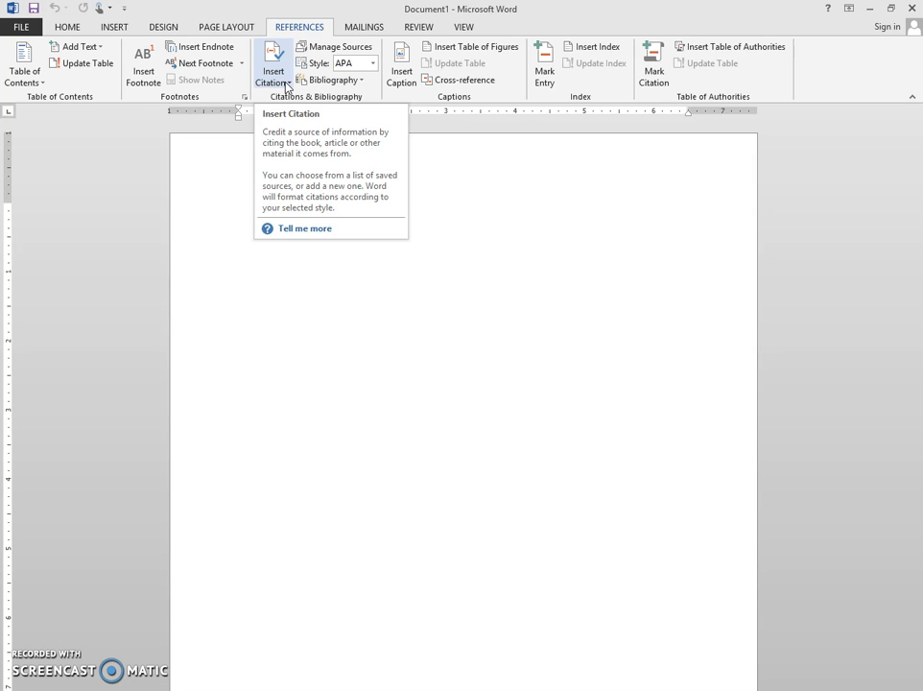
left_click(373, 63)
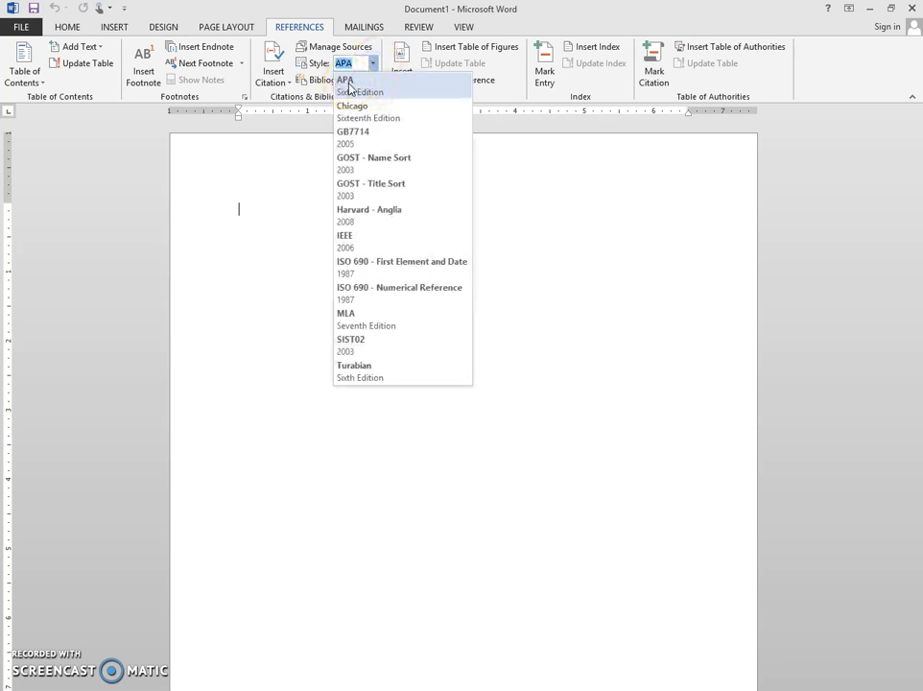
left_click(349, 87)
Step: Start a new citation source of type Journal Article and show all of its bibliography fields
left_click(280, 78)
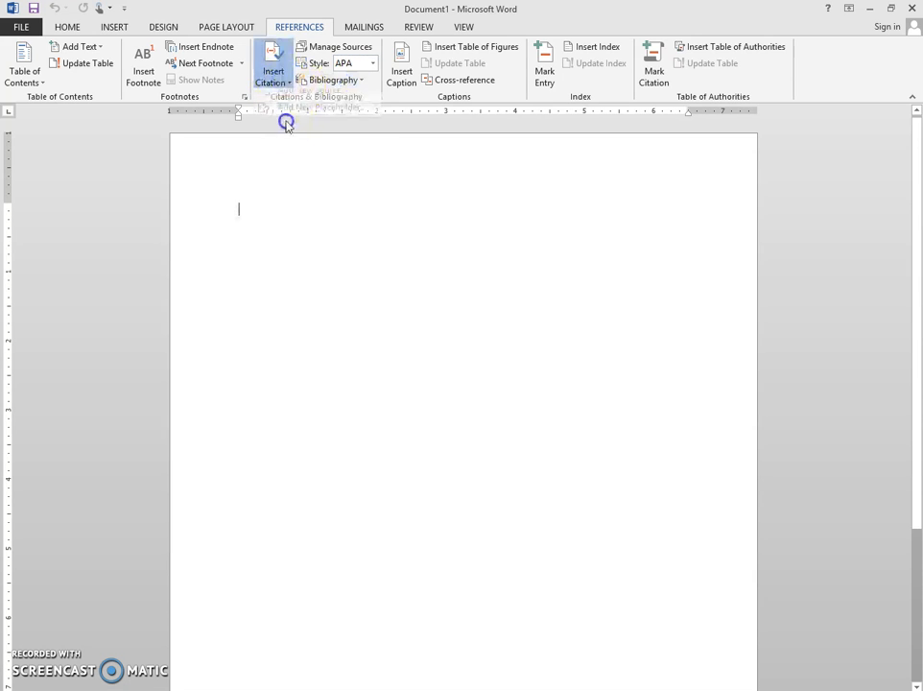
left_click(303, 103)
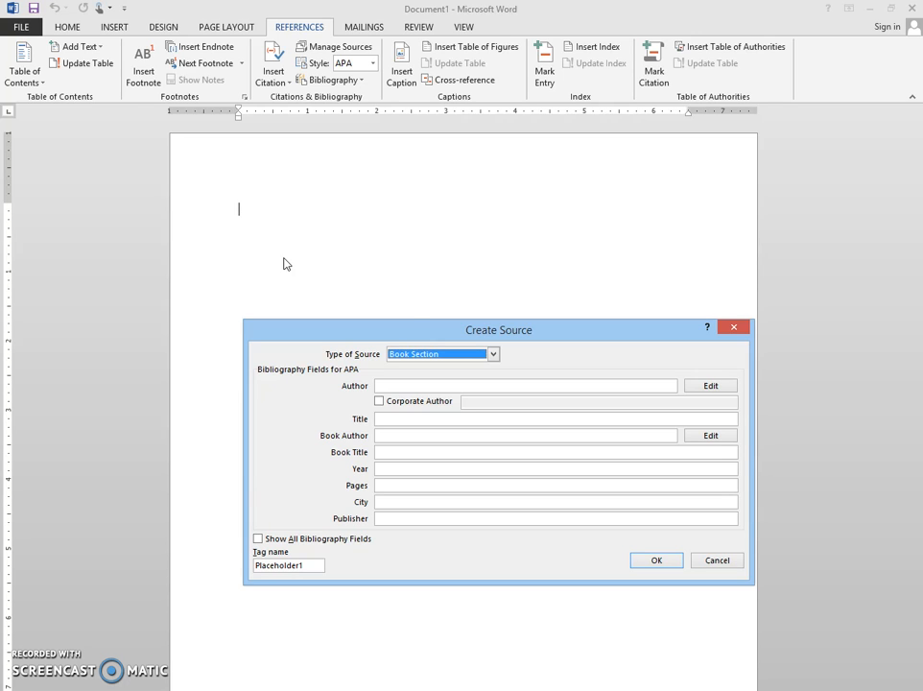
left_click(469, 354)
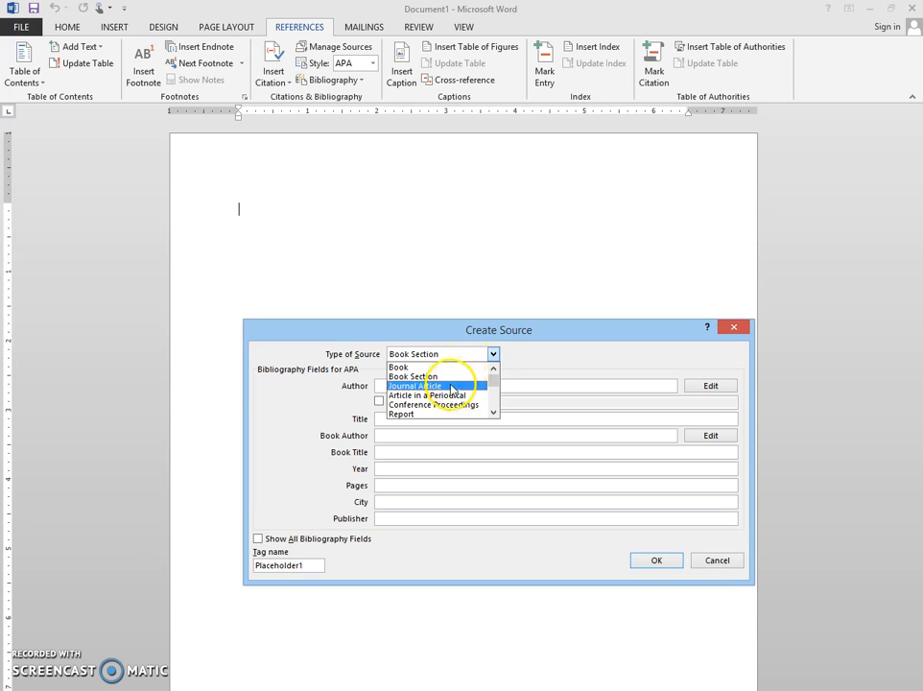
left_click(450, 388)
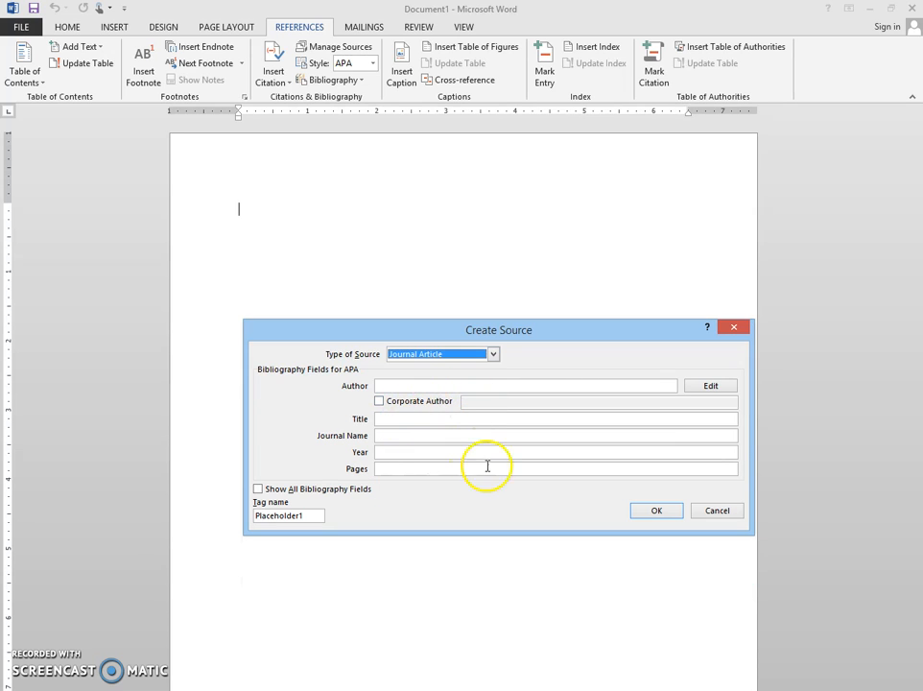
left_click(257, 489)
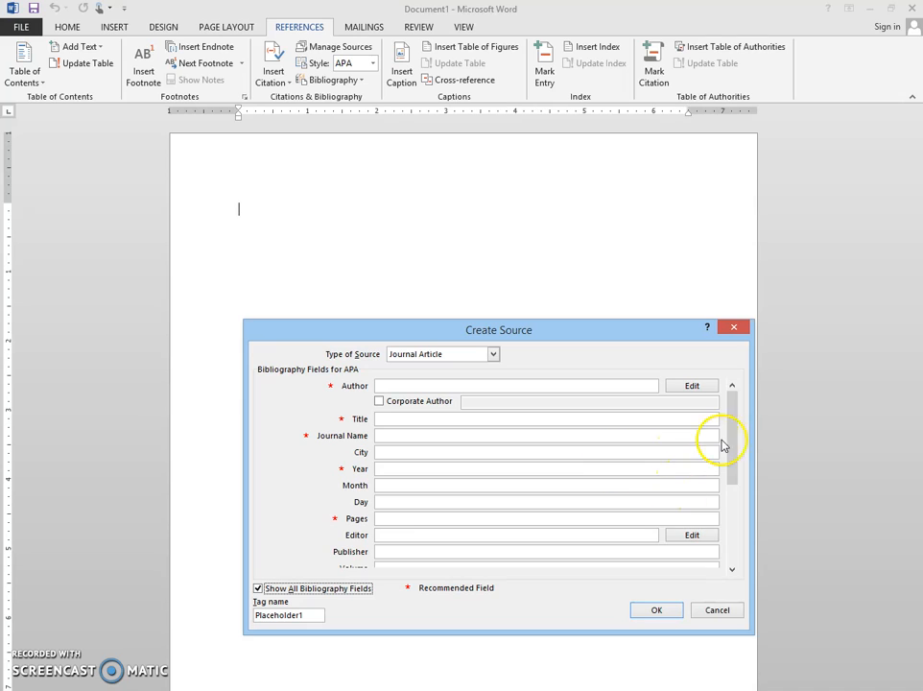
Step: Look through the full list of bibliography fields available for the journal article source
mouse_move(736, 422)
left_mouse_down()
mouse_move(732, 524)
mouse_move(727, 410)
left_mouse_up()
left_click(383, 486)
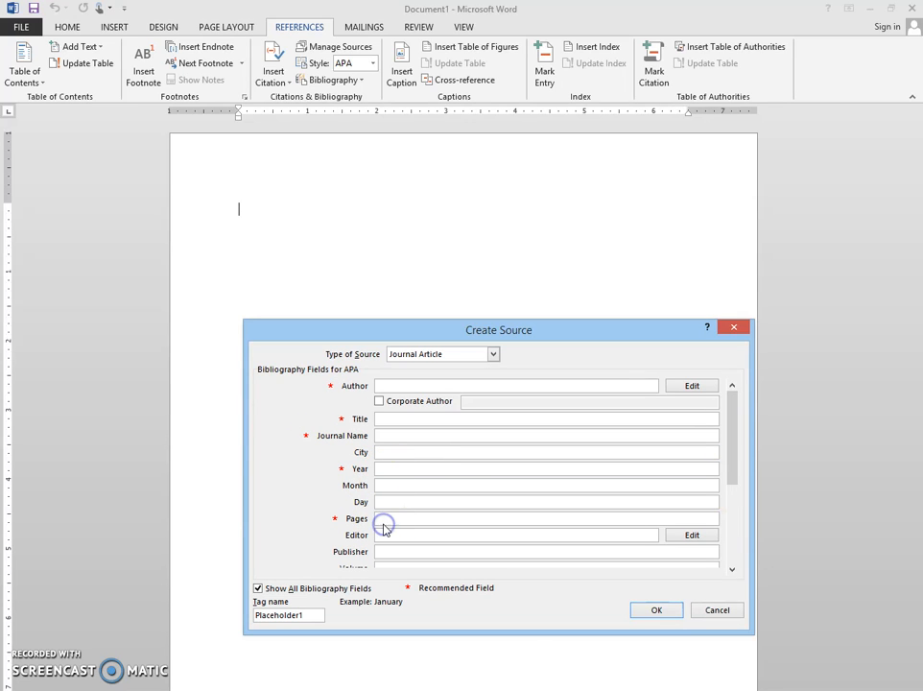
left_click(385, 501)
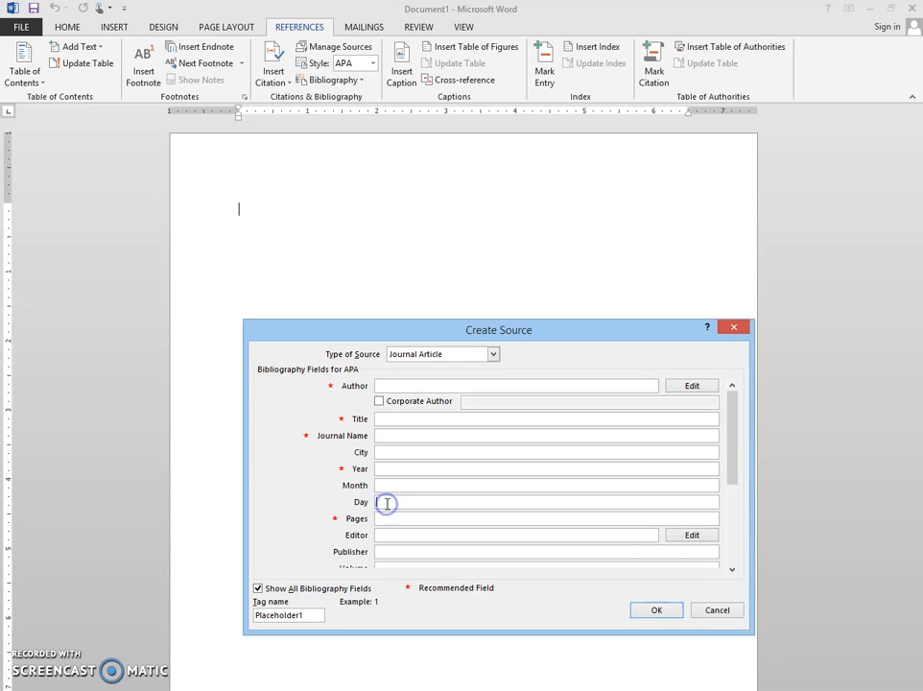
left_click(732, 571)
left_click(732, 571)
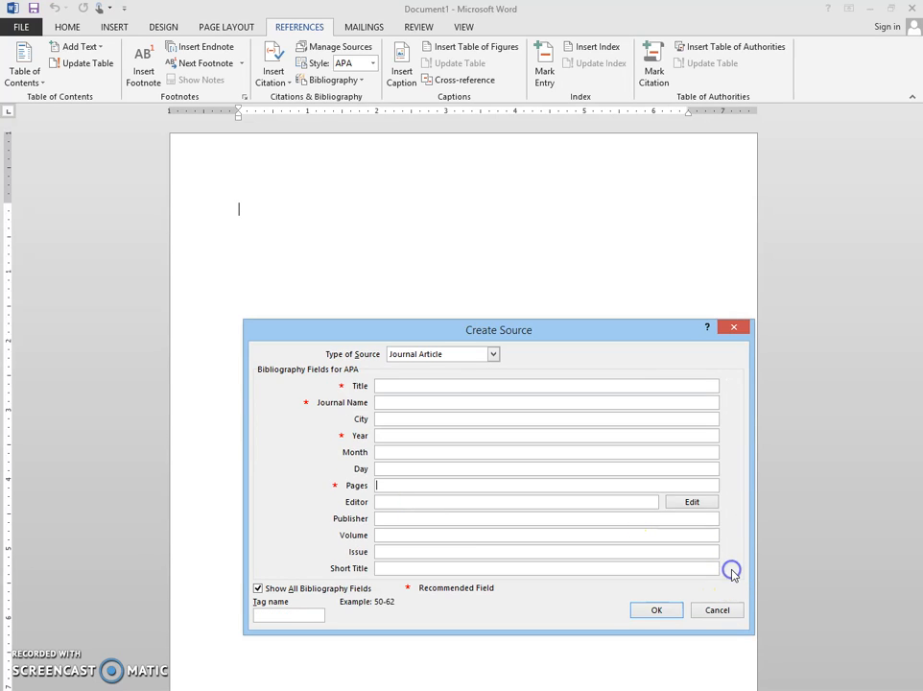
left_click(732, 571)
left_click(732, 571)
left_click(732, 571)
left_click(732, 571)
left_click(732, 571)
left_click(732, 571)
left_click(732, 570)
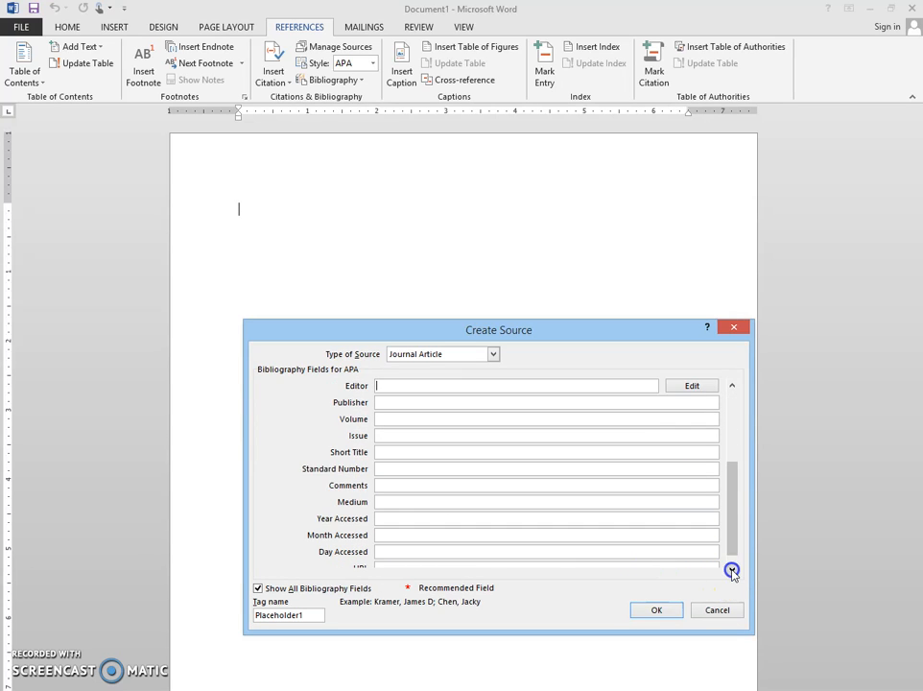
left_click(732, 571)
left_click_drag(733, 552, 745, 391)
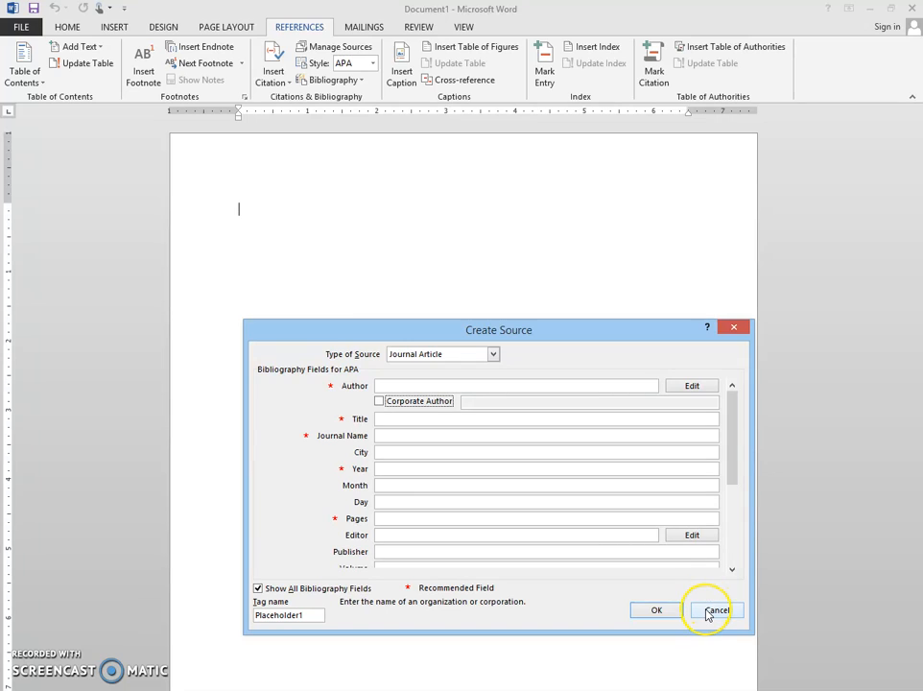
Step: Enter the full names of two authors for the source, last name first and separated by a semicolon
left_click(394, 384)
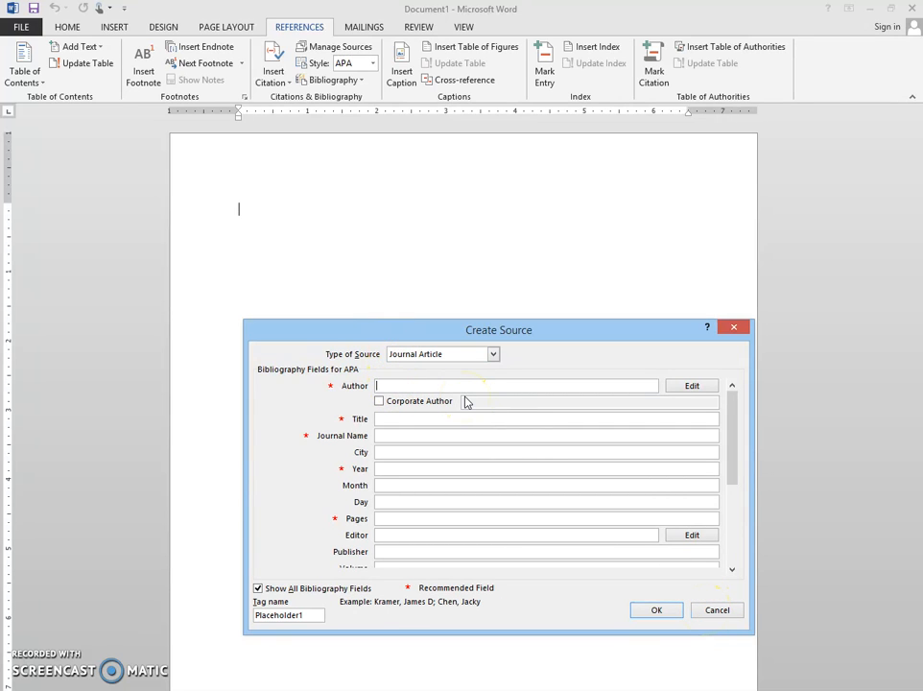
left_click(465, 401)
type("Jones, John A.")
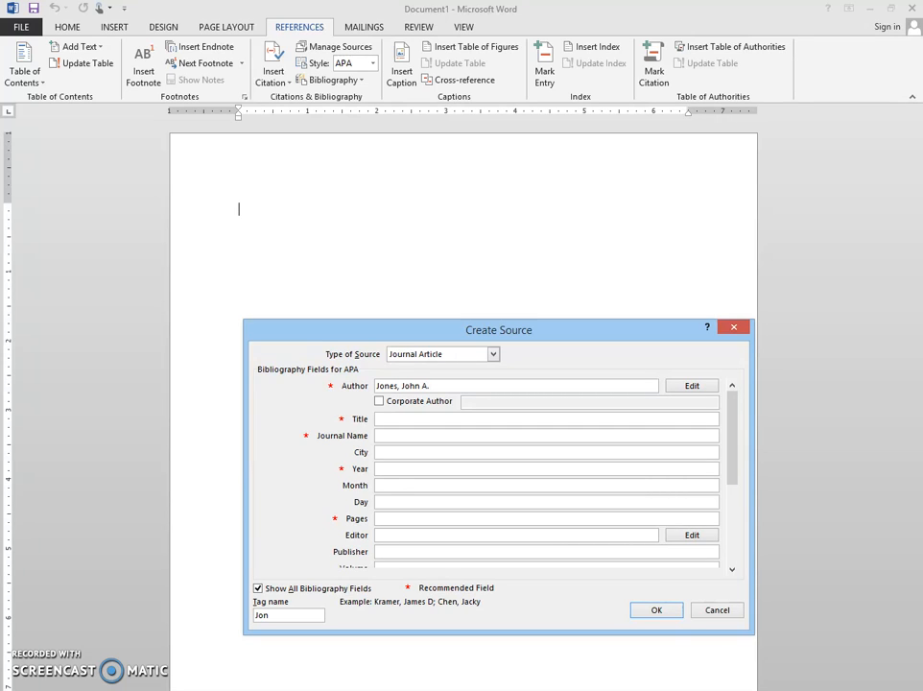
type("; Smith, Joe")
Step: Enter the article title "History in America" and the journal name "American Journal of History"
left_click(540, 418)
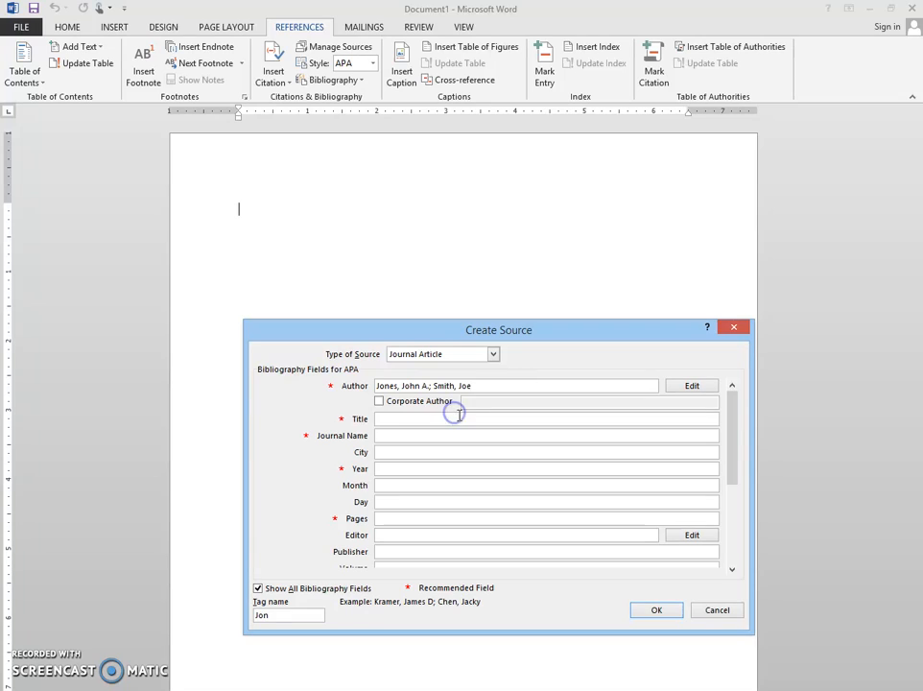
type("His")
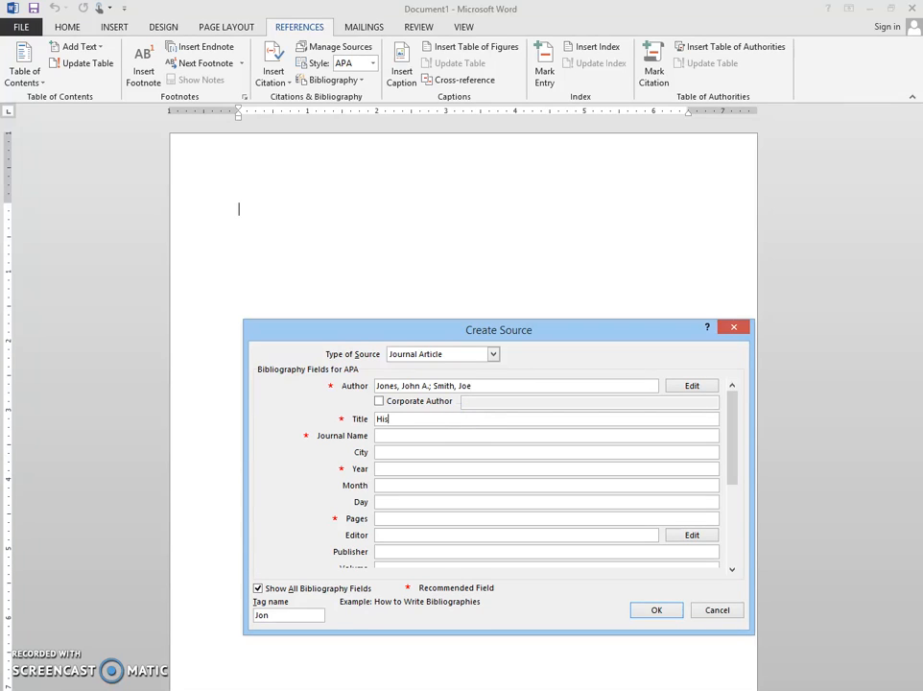
type("tory in America")
key("Tab")
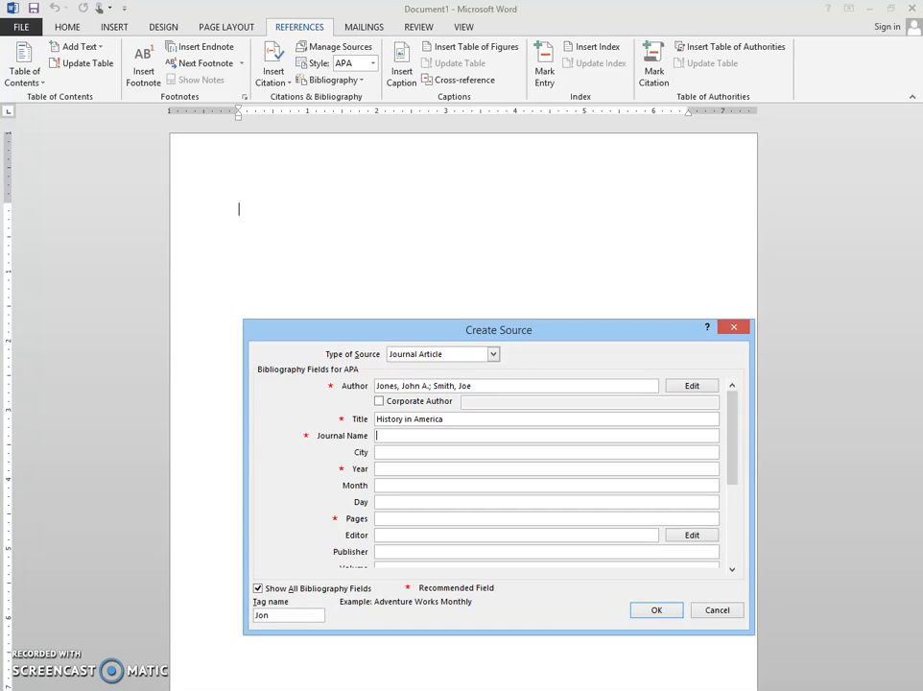
type("American Journal of History")
key("Tab")
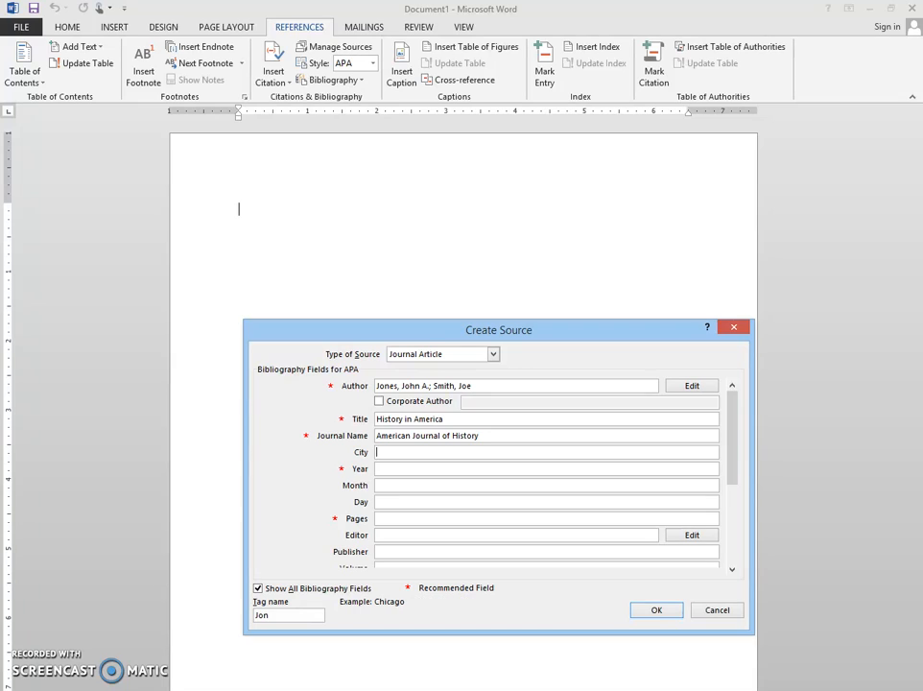
Step: Leave the city and day blank and enter year 2016, month January and pages 33-45
key("Tab")
type("2016")
key("Tab")
type("January")
key("Tab")
key("Tab")
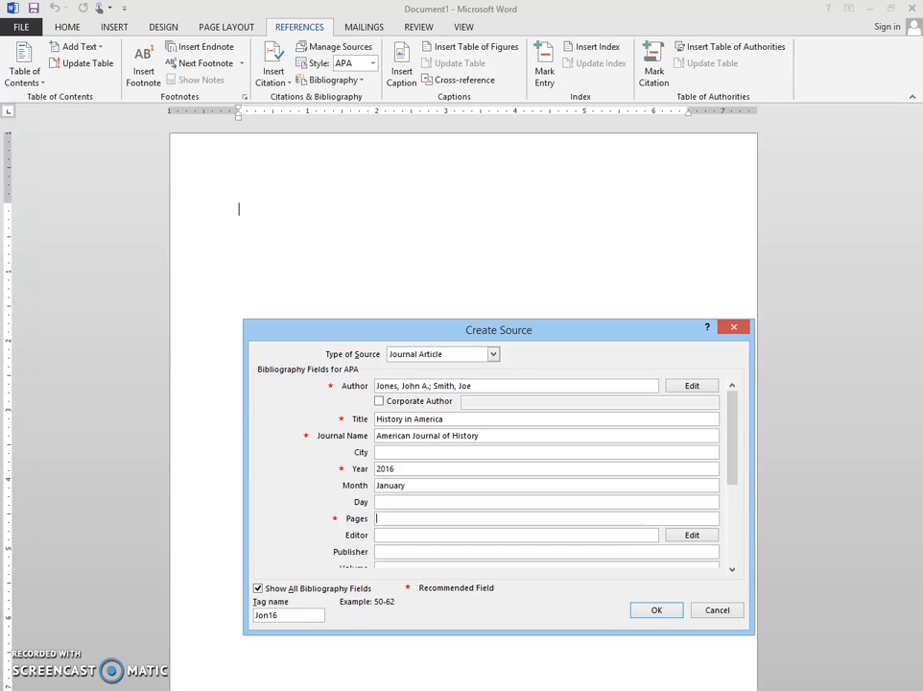
type("33-45")
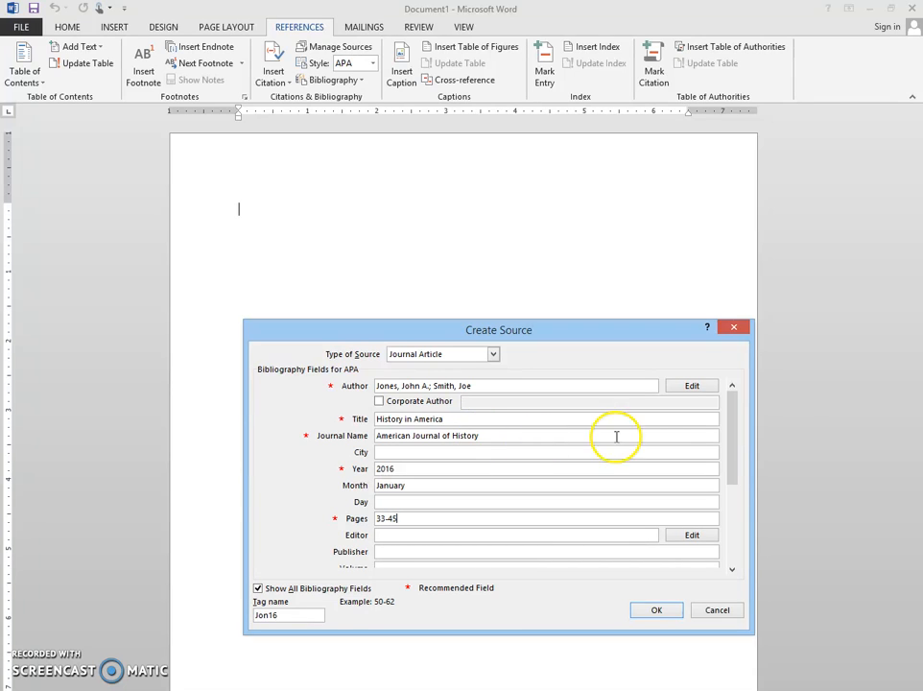
Step: Leave the remaining source fields blank and save the source, inserting its citation in the document
left_click(731, 573)
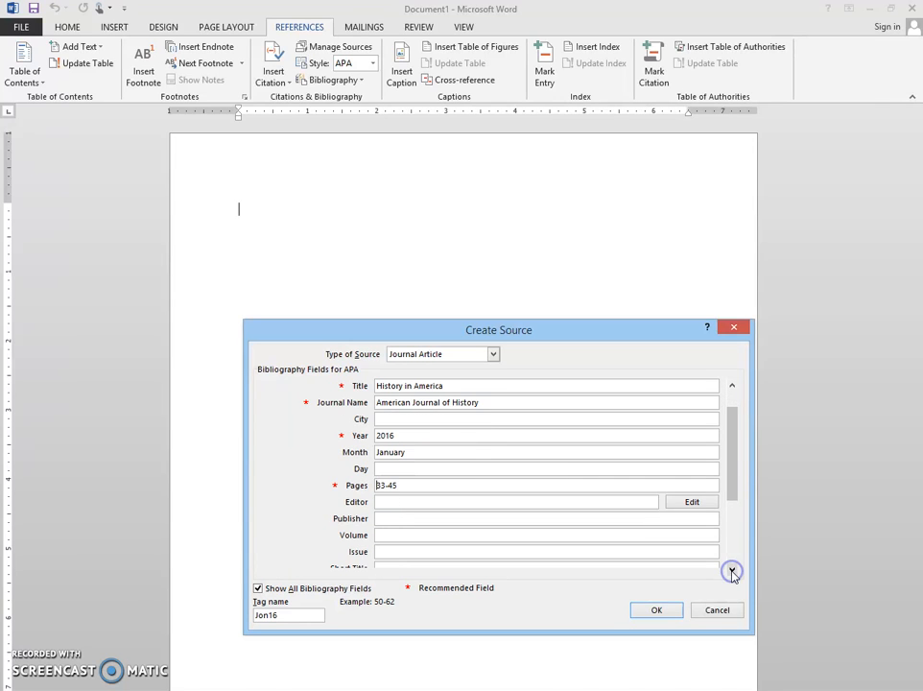
left_click(732, 573)
left_click(732, 573)
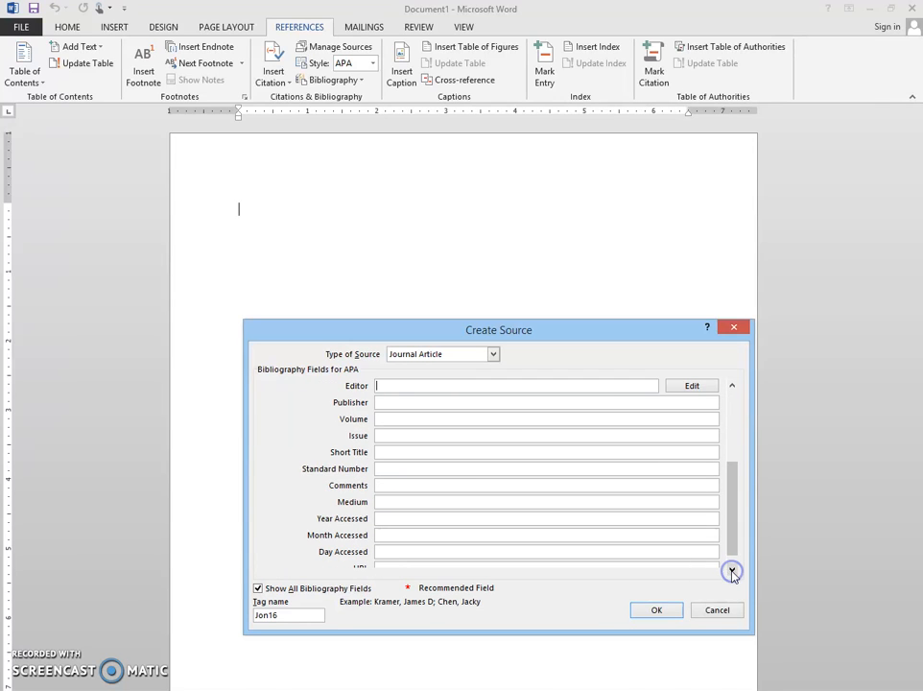
left_click(732, 572)
left_click(668, 618)
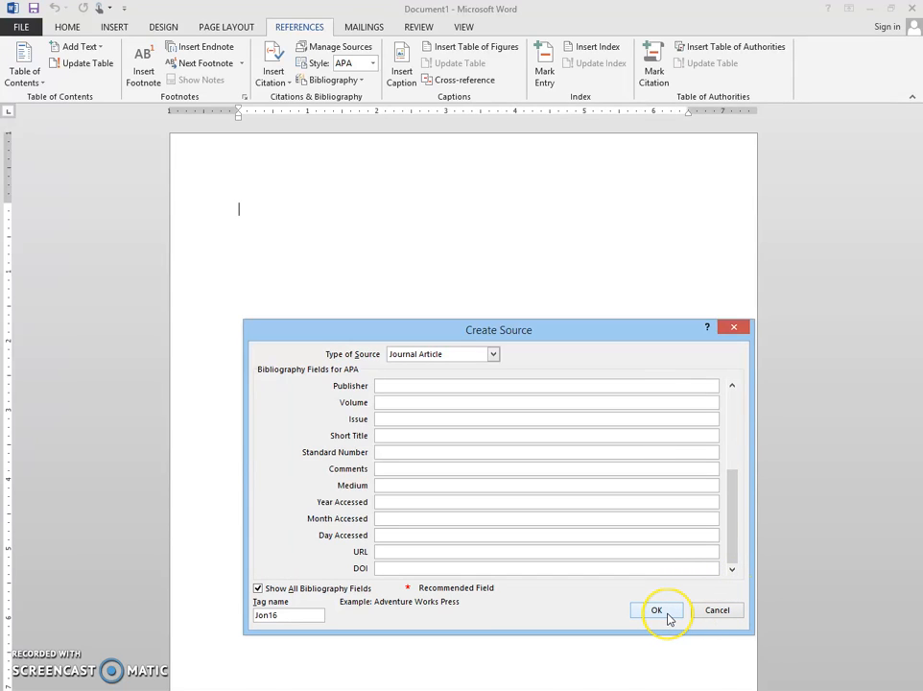
left_click(669, 618)
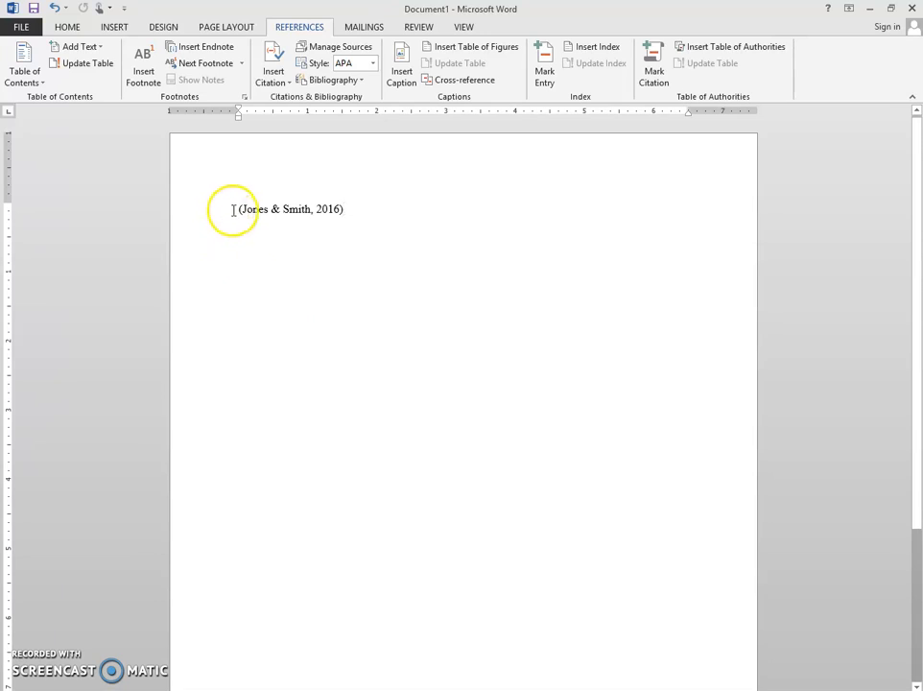
Step: Write "The history of America" in front of the inserted citation
left_click(237, 207)
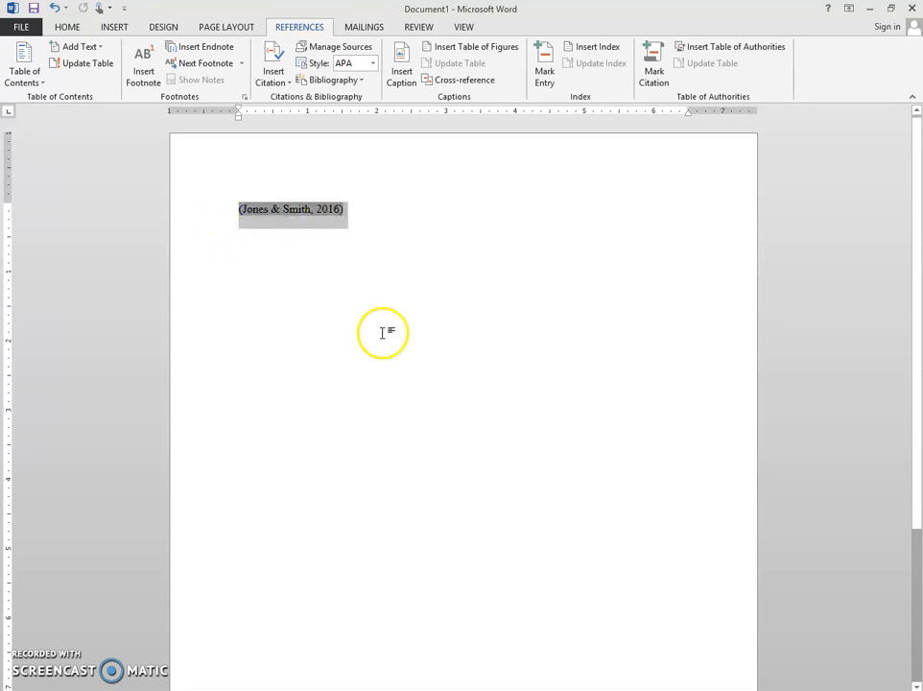
left_click_drag(233, 206, 356, 235)
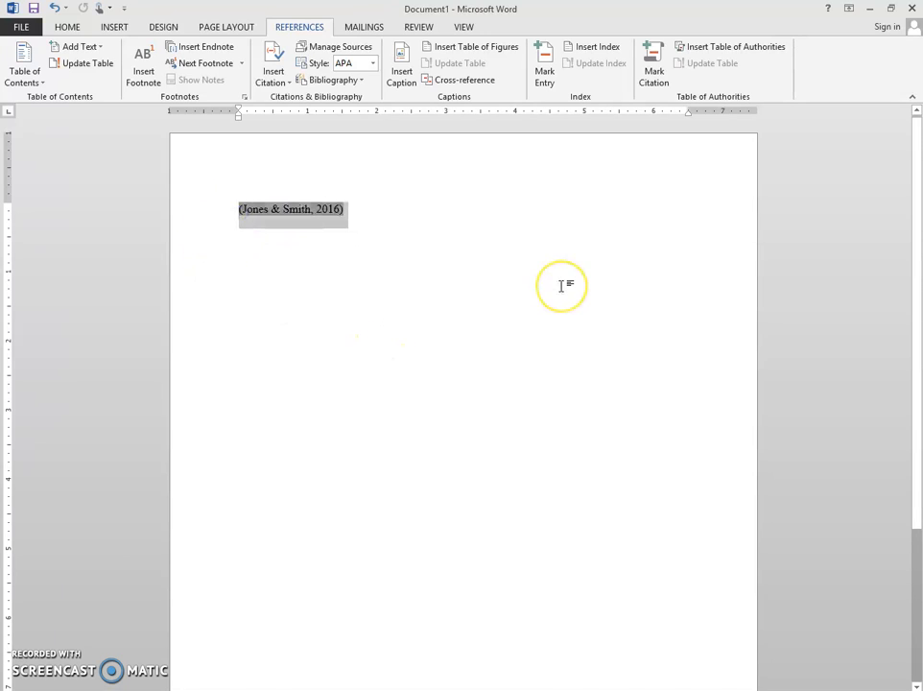
key("Left")
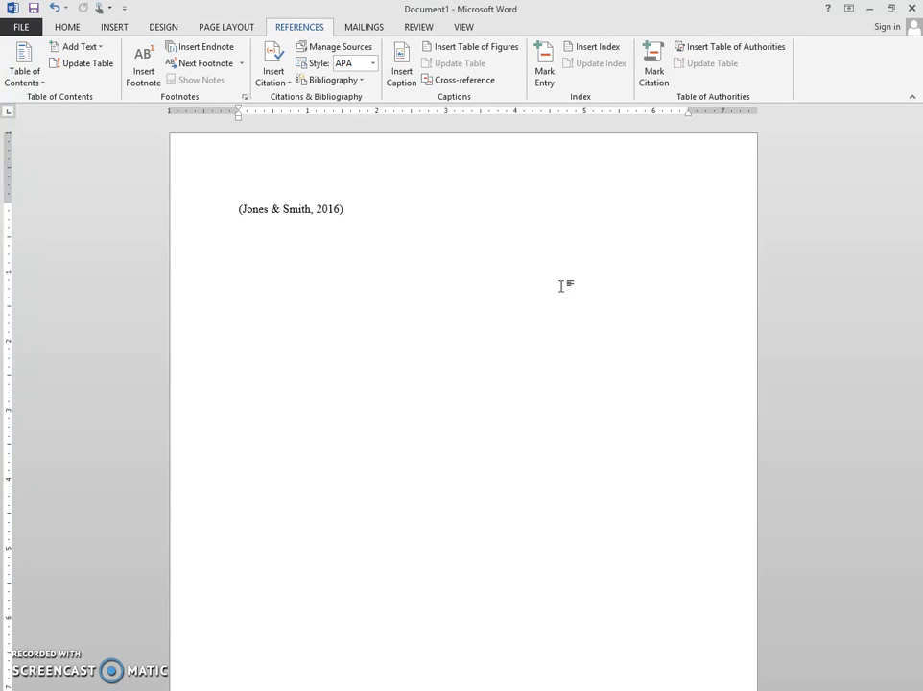
type("The history io")
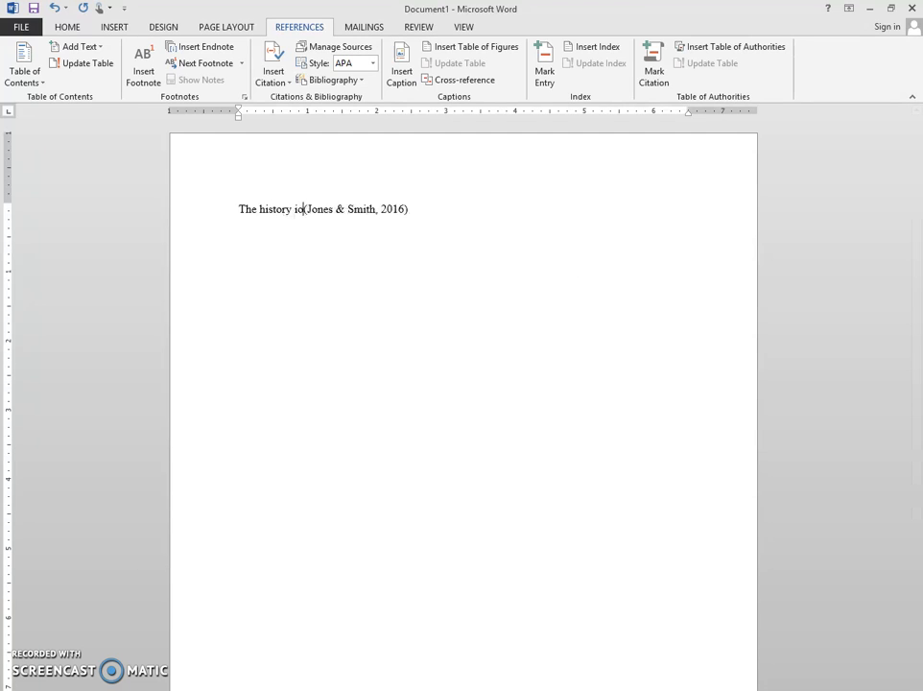
key("BackSpace")
key("BackSpace")
type("of America")
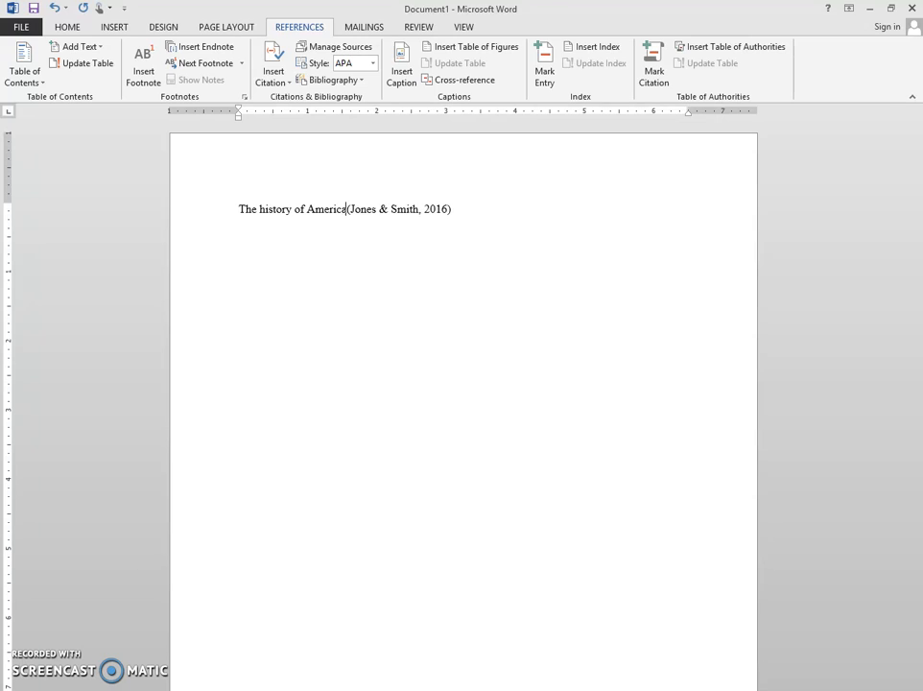
type(" IS")
Step: Continue the sentence before the citation with "is unique"
key("BackSpace")
key("BackSpace")
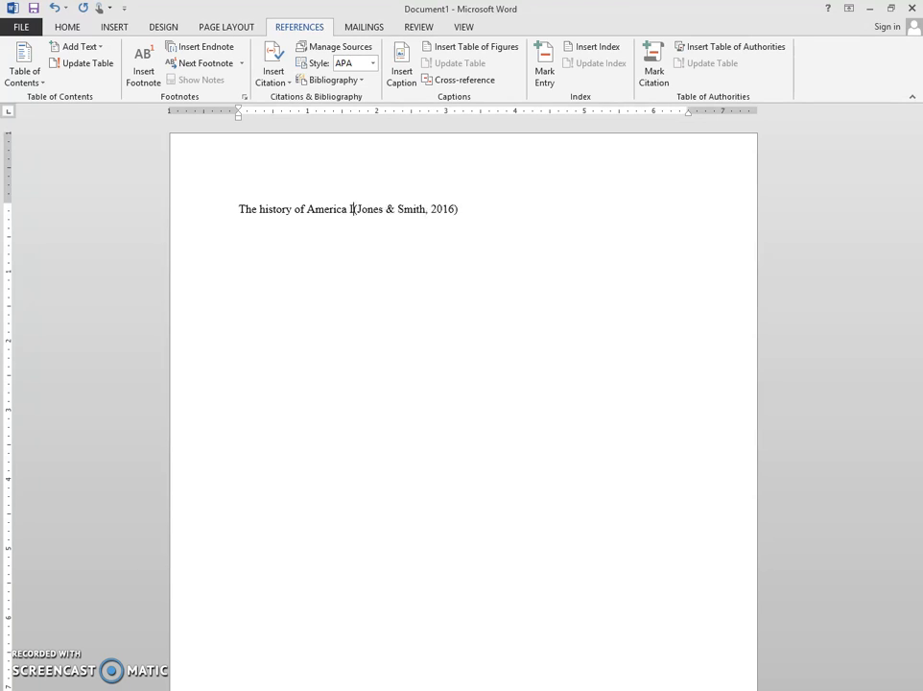
type("is ")
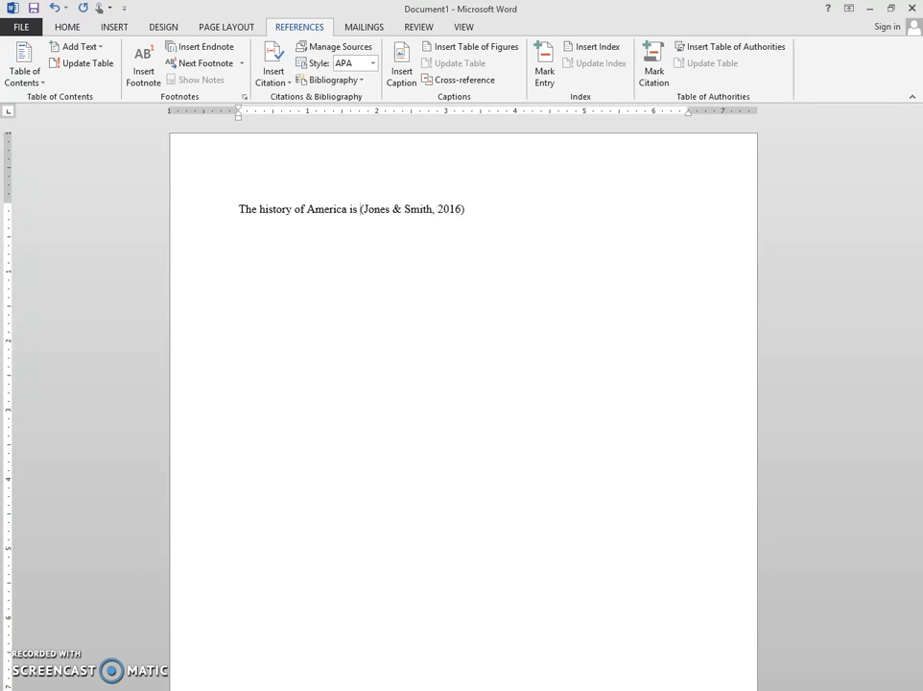
type("unique ")
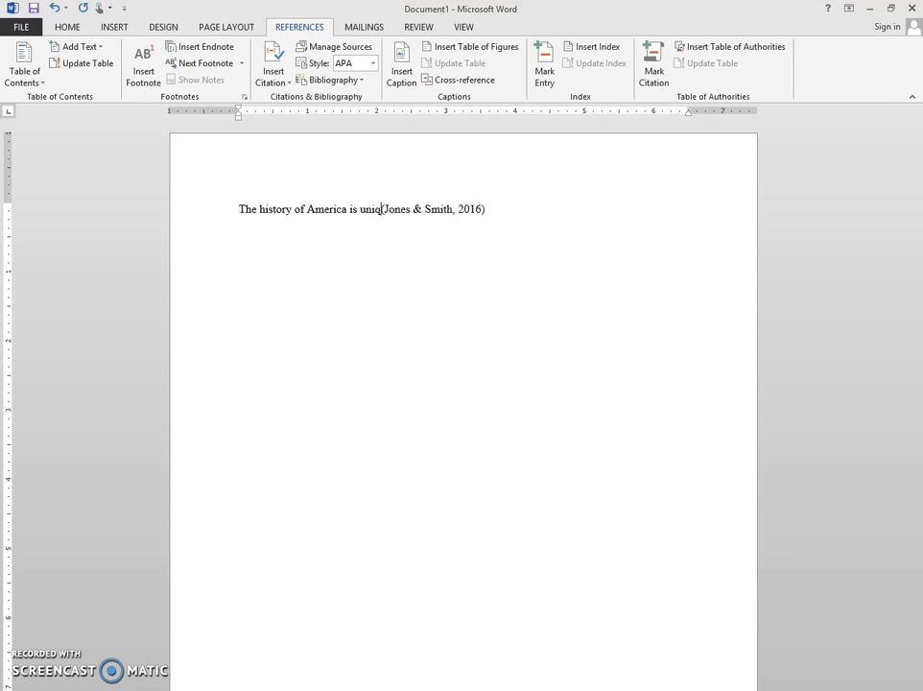
type("to")
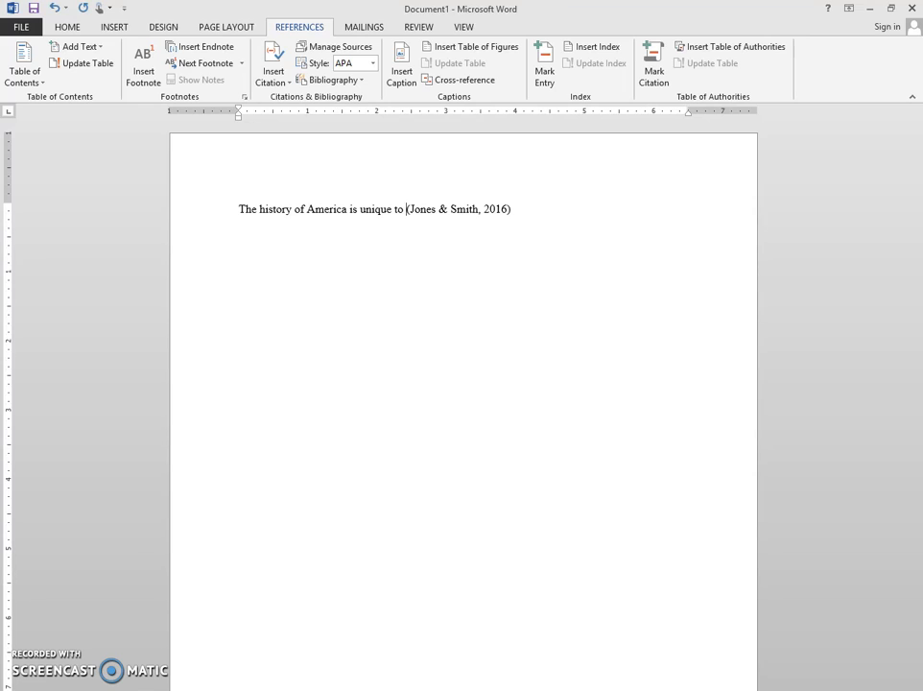
key("BackSpace")
key("BackSpace")
key("BackSpace")
key("BackSpace")
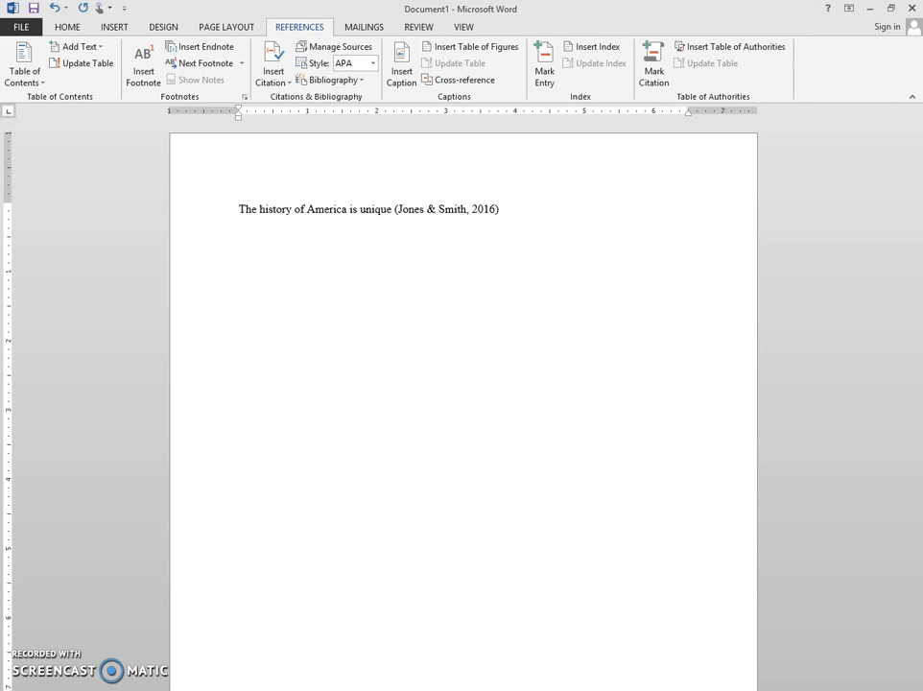
Step: Continue the sentence before the citation with "because of a time machine"
type("be")
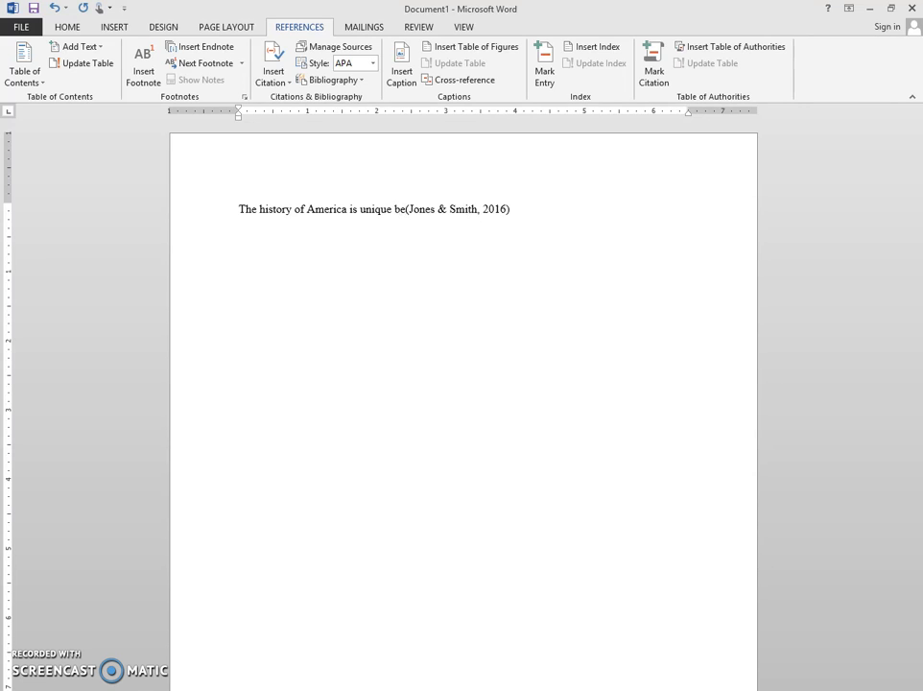
type("cuas")
key("BackSpace")
key("BackSpace")
key("BackSpace")
type("ause of ")
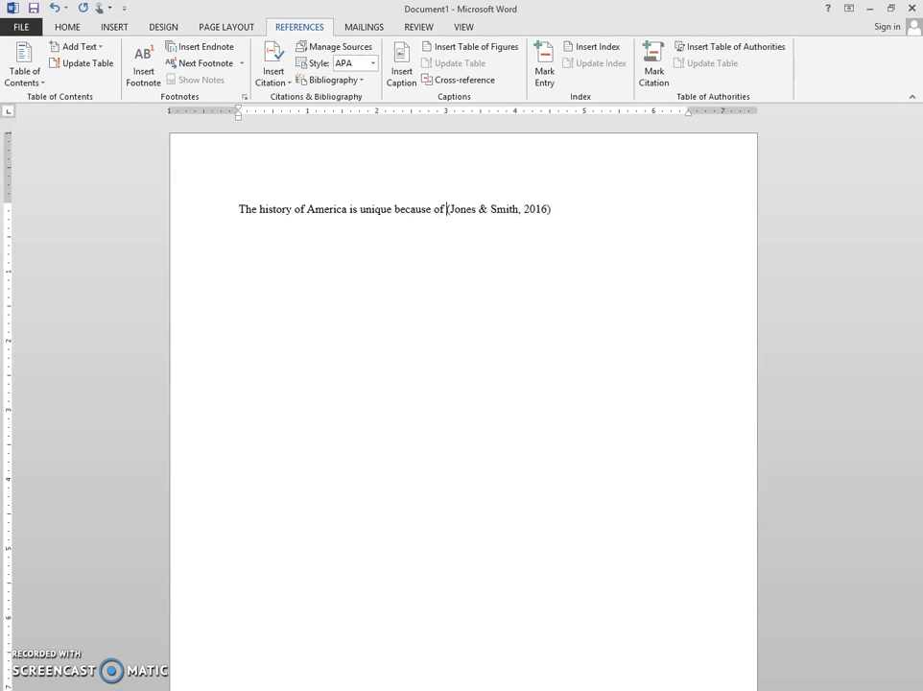
type("a time")
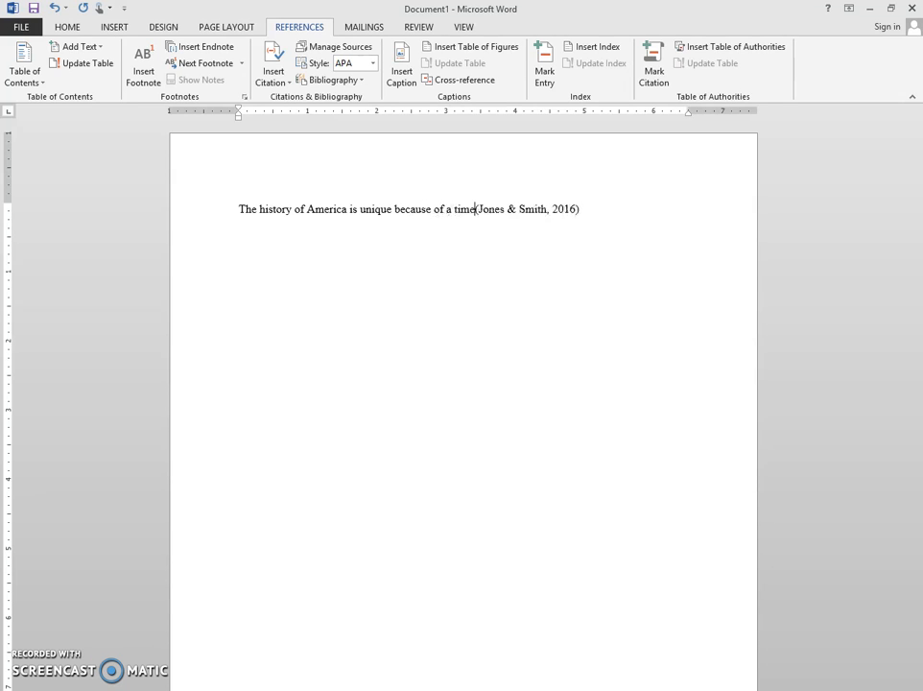
type(" machoine")
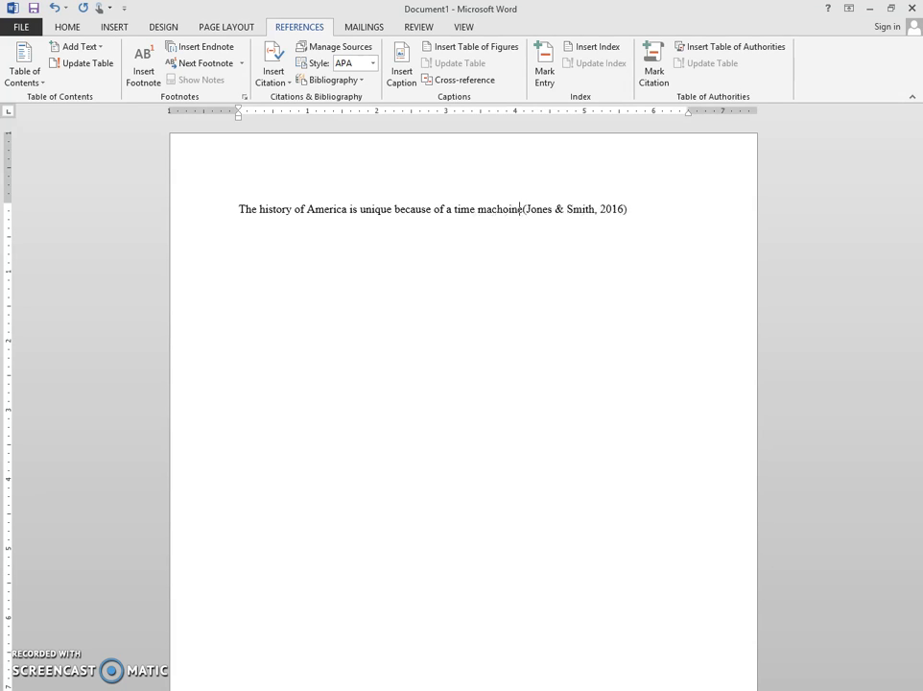
key("BackSpace")
key("BackSpace")
key("BackSpace")
key("BackSpace")
type("ine")
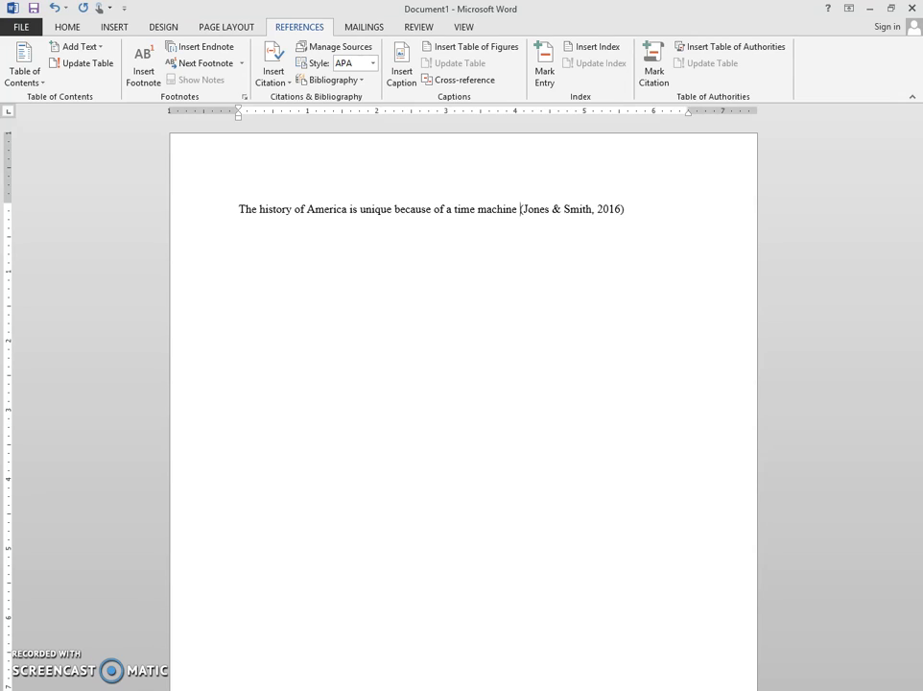
Step: End the first sentence with a period placed after its in-text citation
left_click(563, 283)
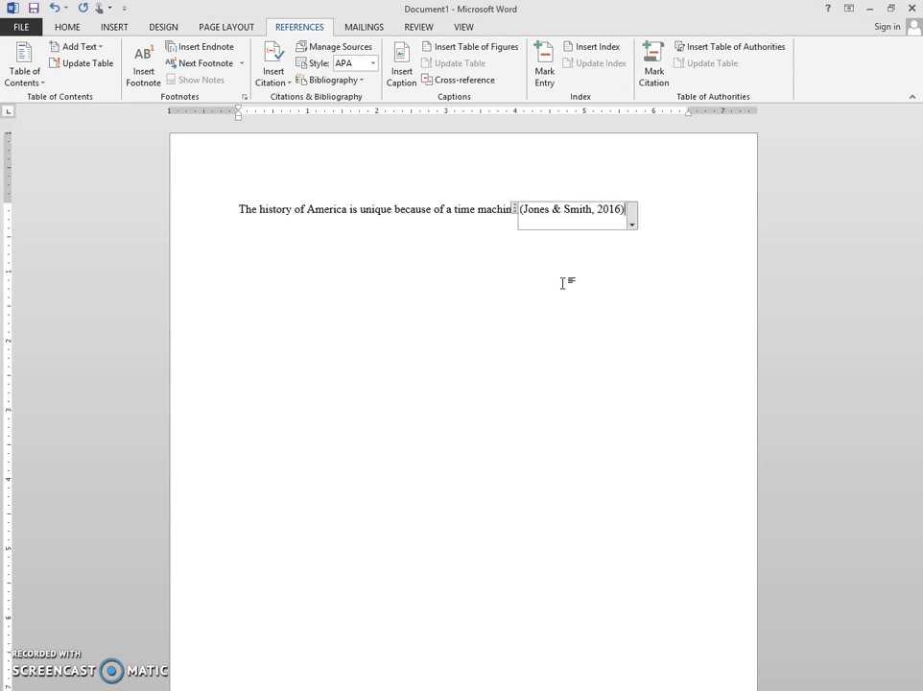
key("Right")
type(".")
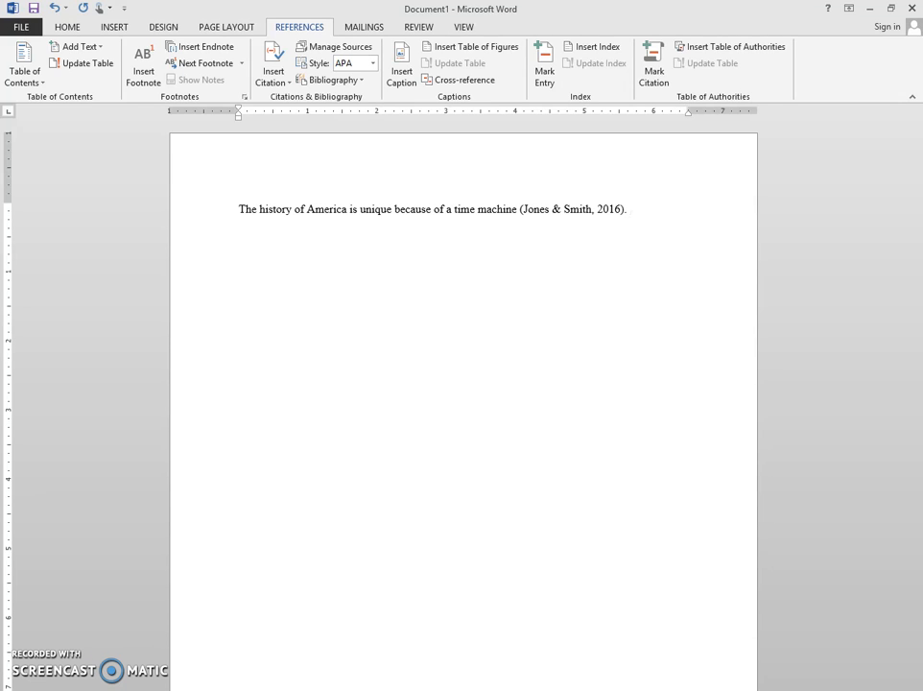
Step: Copy the first sentence's wording without its citation and paste it after that sentence, enclosed in quotation marks
left_click_drag(239, 208, 506, 219)
key("ctrl+c")
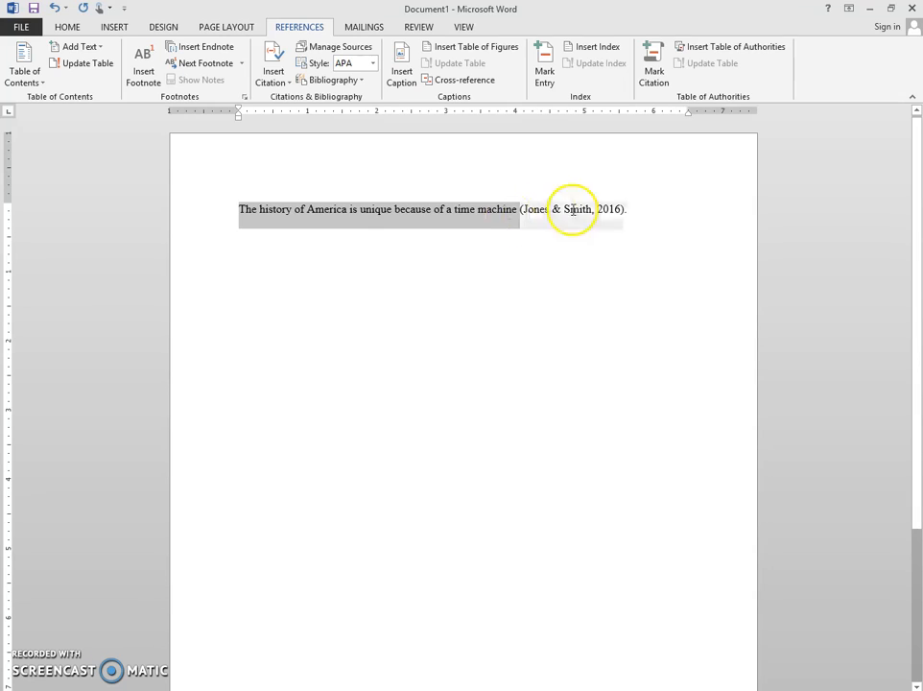
left_click(772, 207)
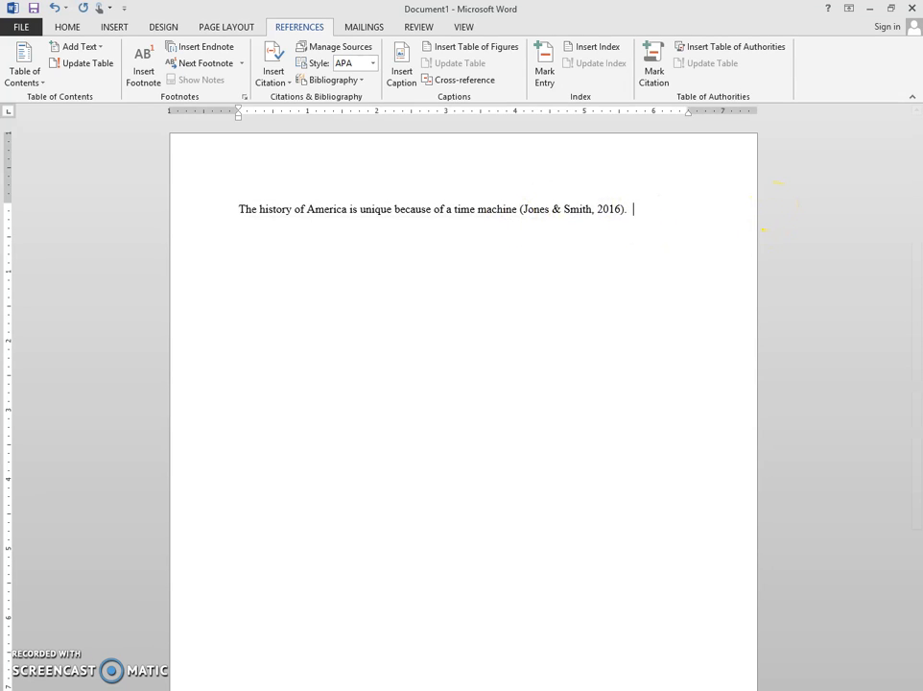
type("\"")
key("ctrl+v")
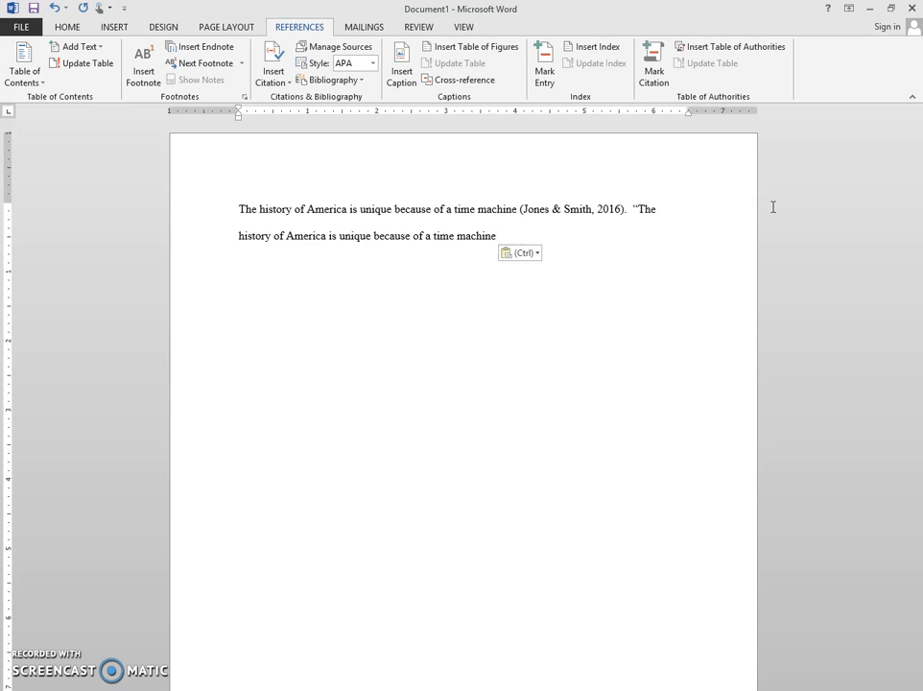
type("\"")
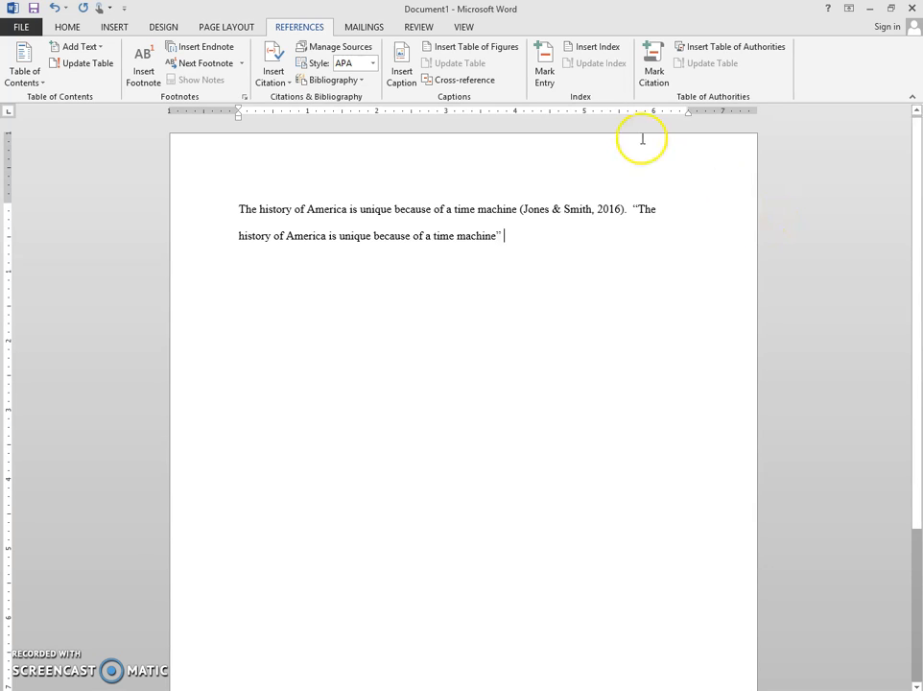
Step: Insert a citation of the existing "History in America" source after the quotation
left_click(277, 84)
left_click(292, 110)
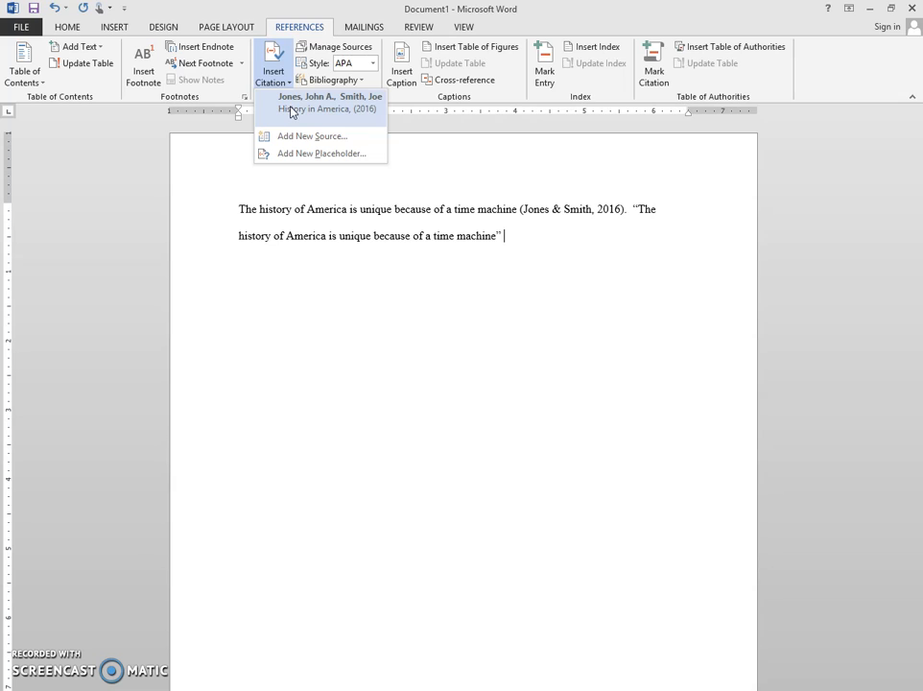
left_click(293, 109)
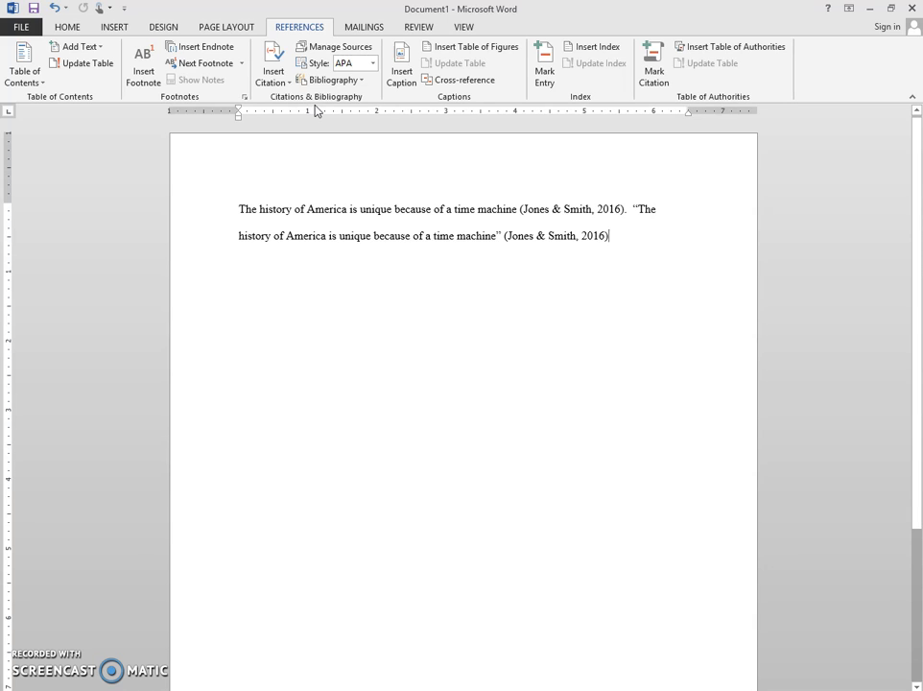
Step: Add page 38 to the quotation's citation and end the sentence with a period
left_click(587, 242)
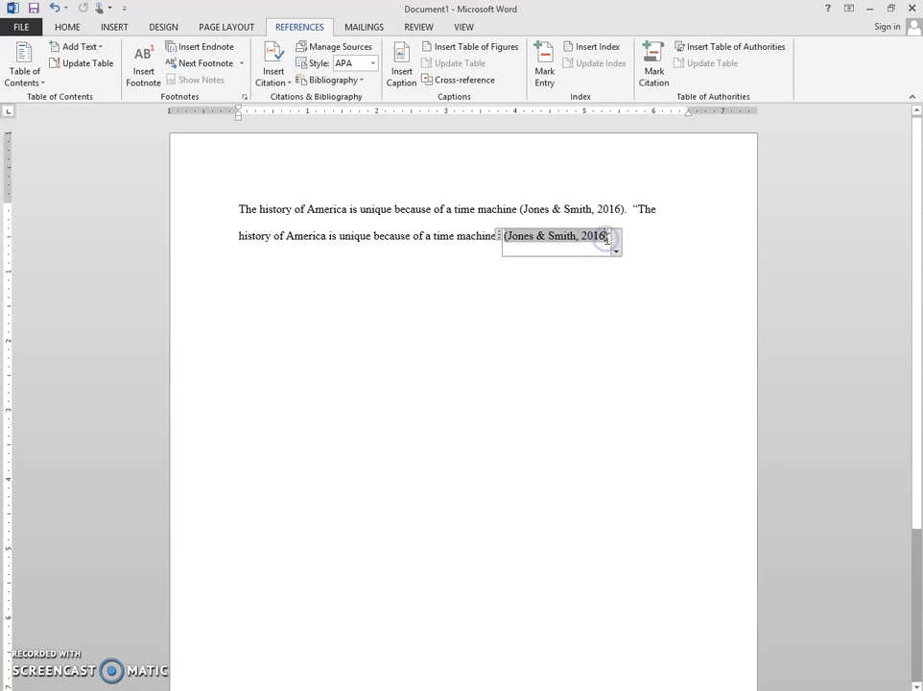
left_click(617, 243)
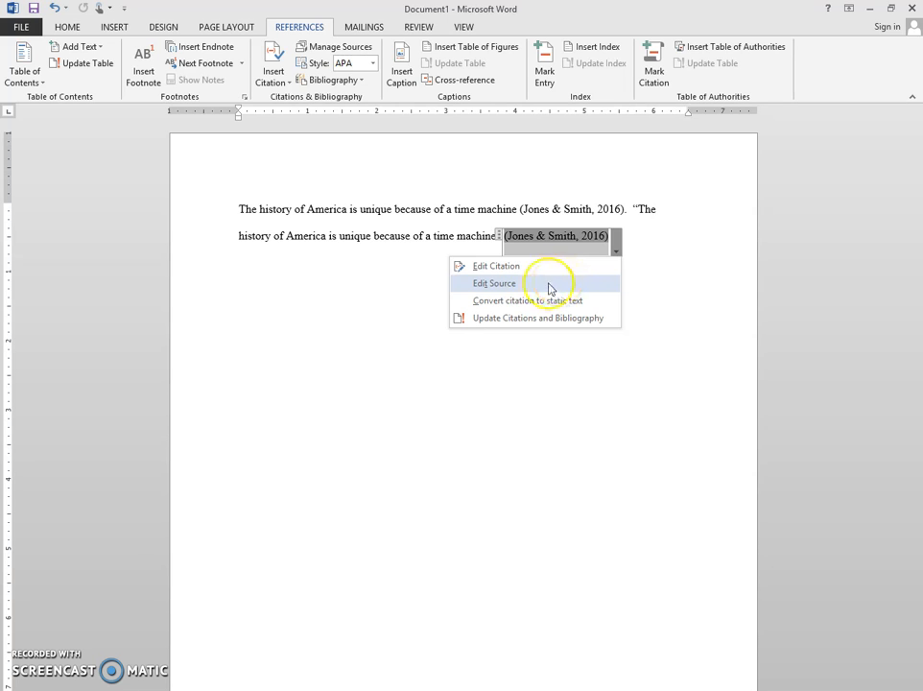
left_click(523, 266)
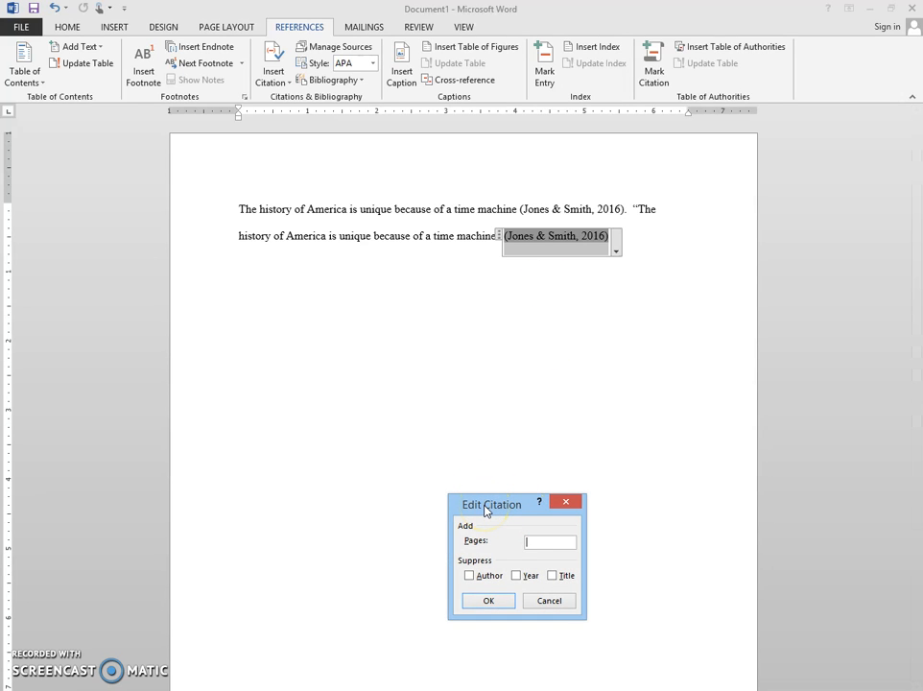
type("38")
left_click(488, 601)
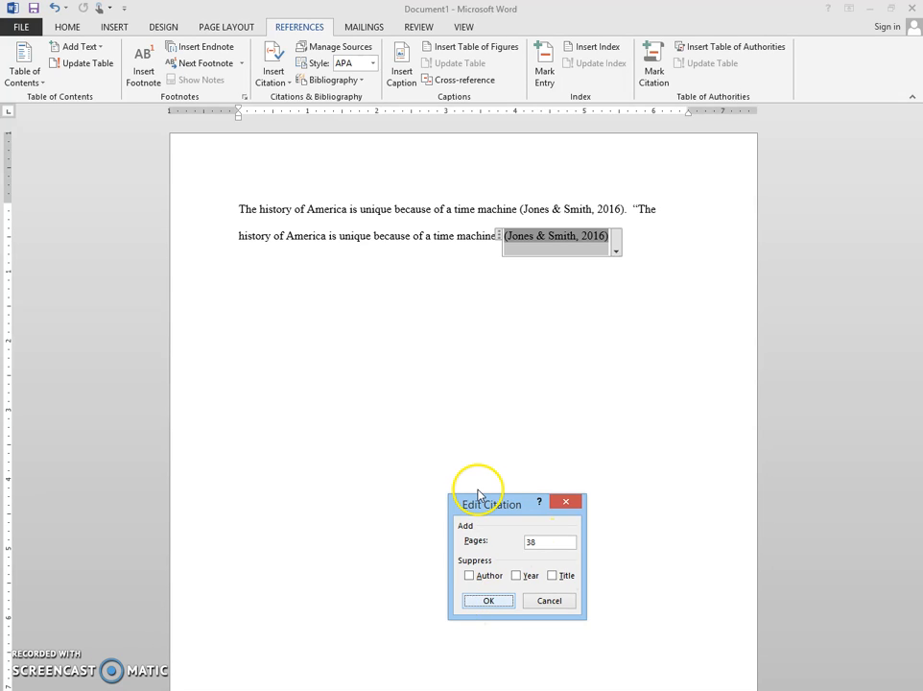
left_click(663, 286)
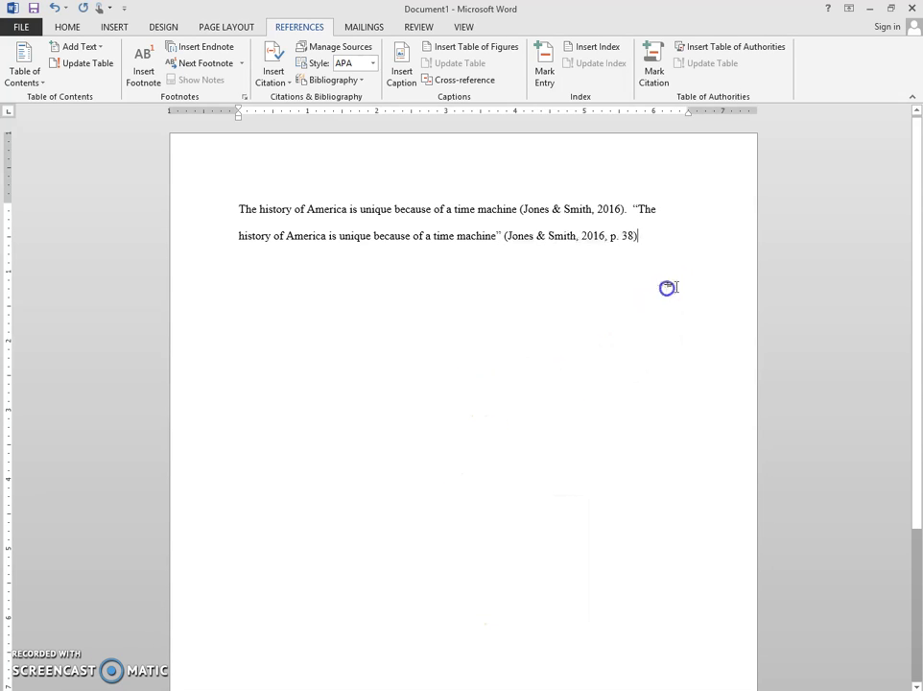
type(".")
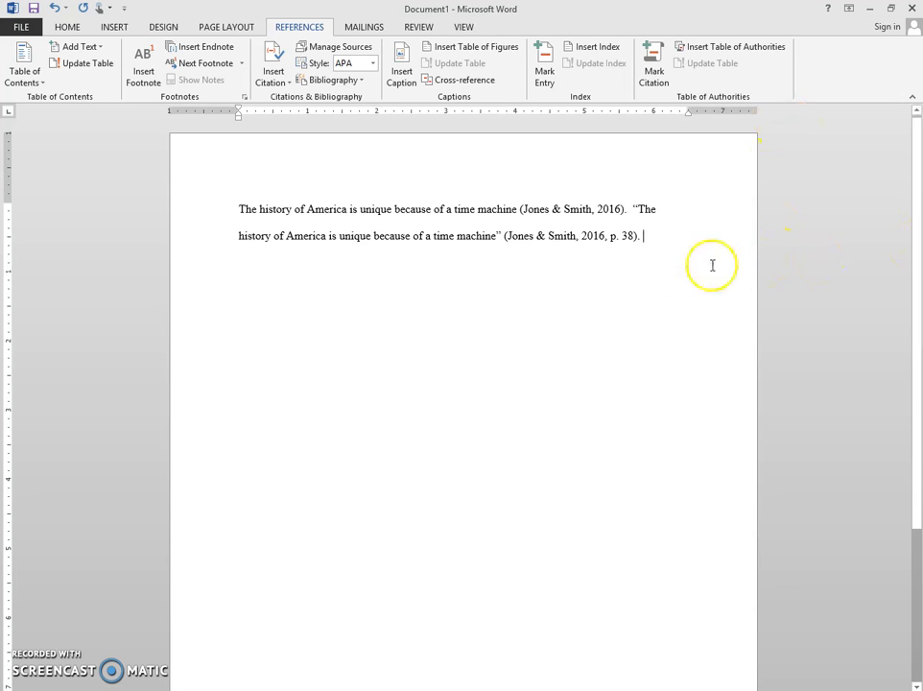
left_click(634, 248)
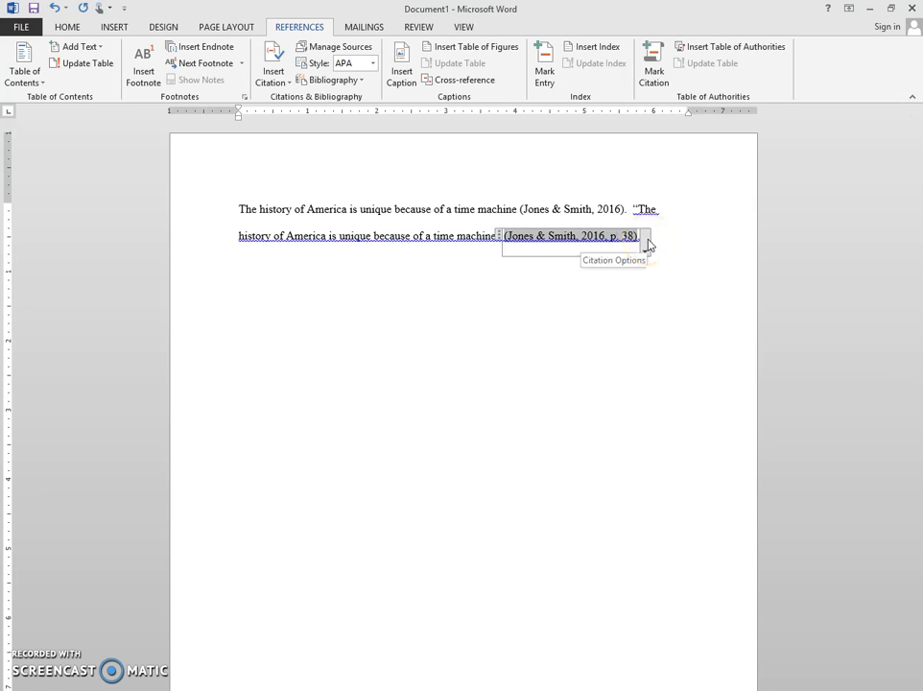
left_click(647, 244)
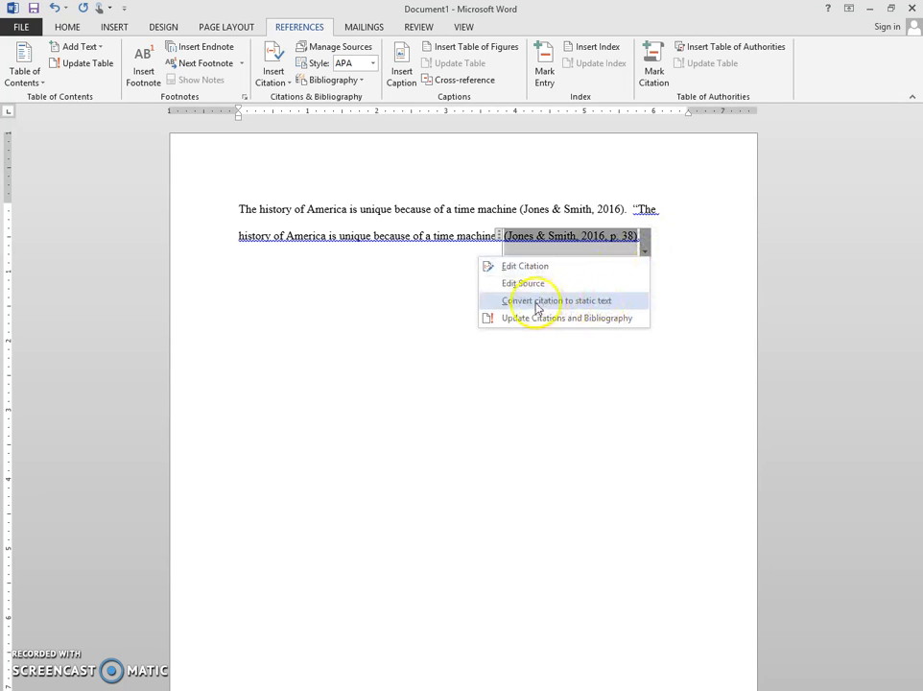
left_click(623, 307)
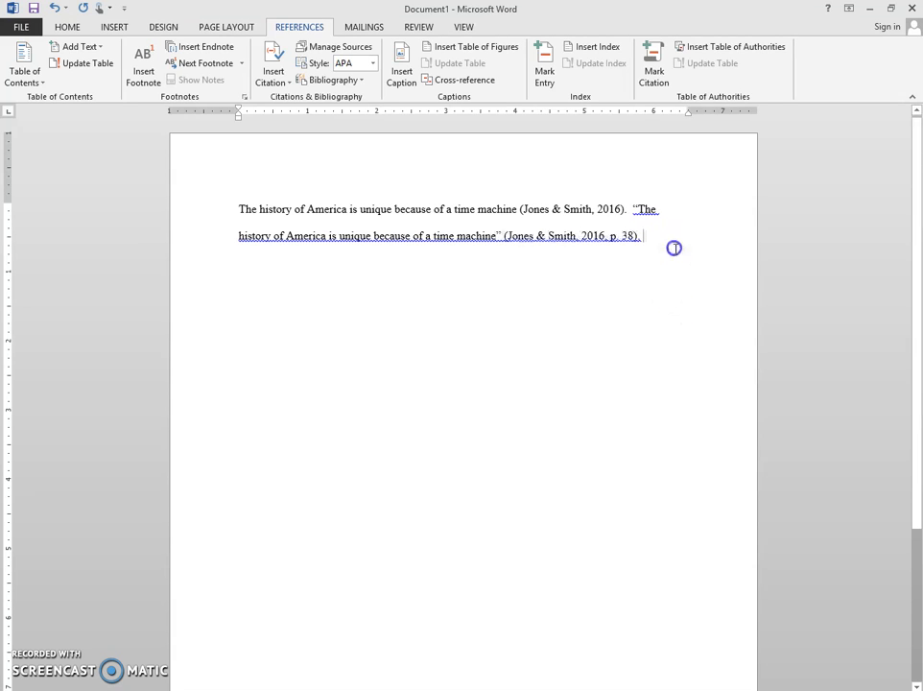
Step: Add blank lines below the paragraph until the insertion point is at the start of a new page
key("Return")
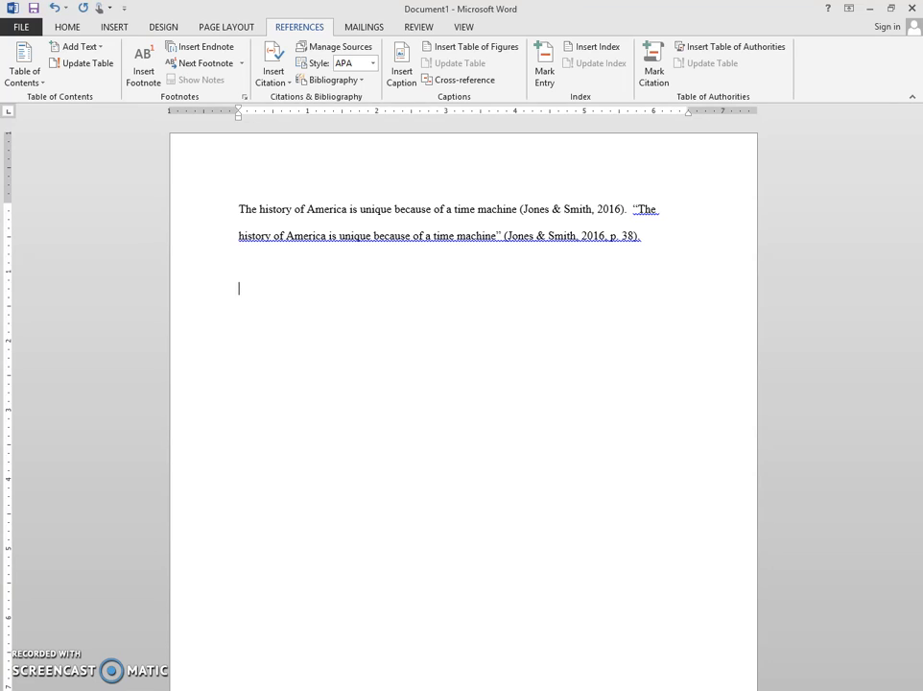
key("Return")
key("Return")
key("Return")
key("Return")
key("Return")
key("Return")
key("Return")
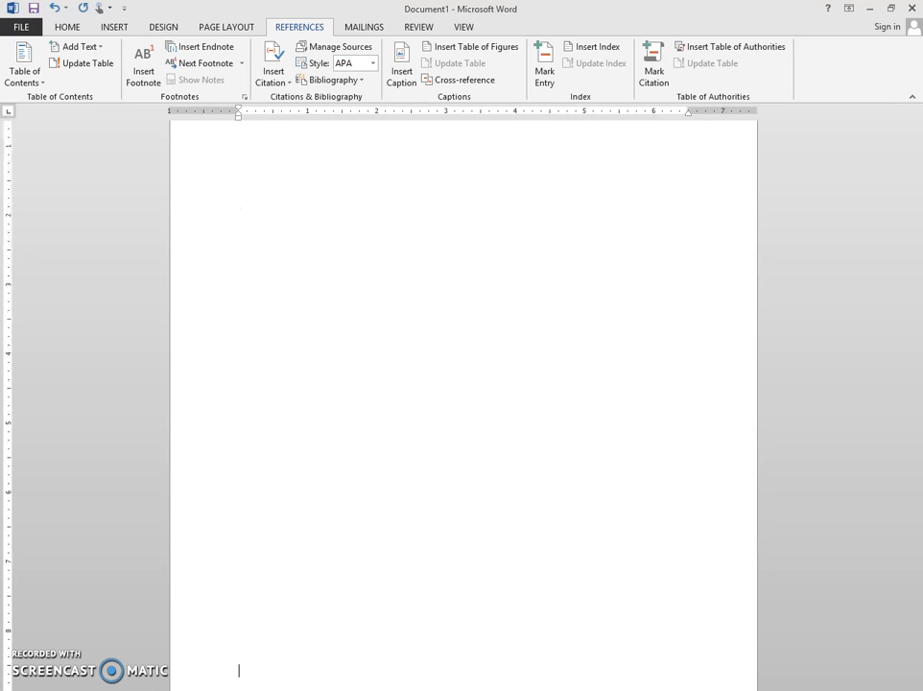
key("BackSpace")
key("BackSpace")
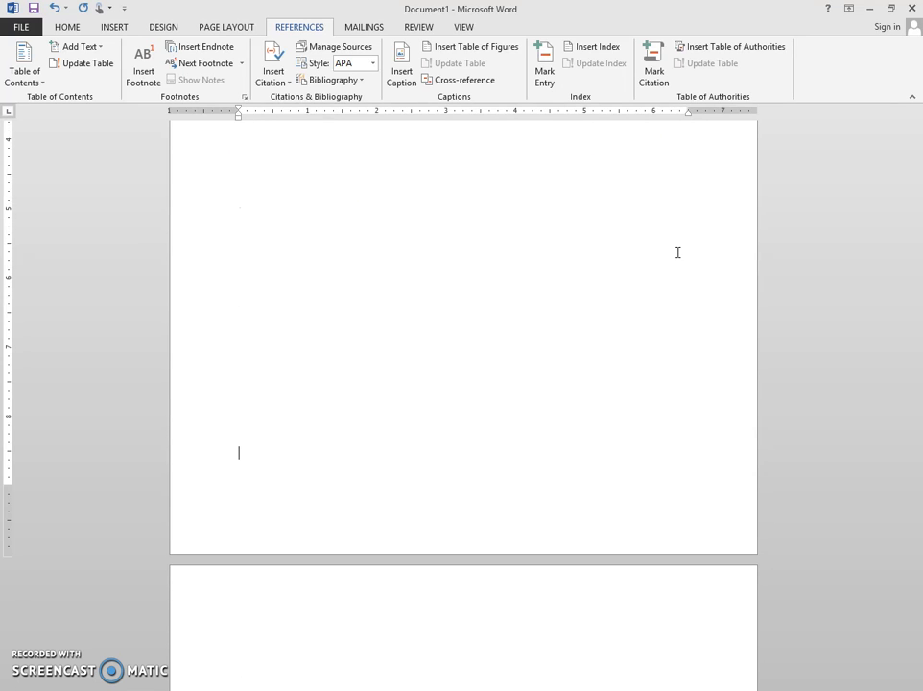
key("Return")
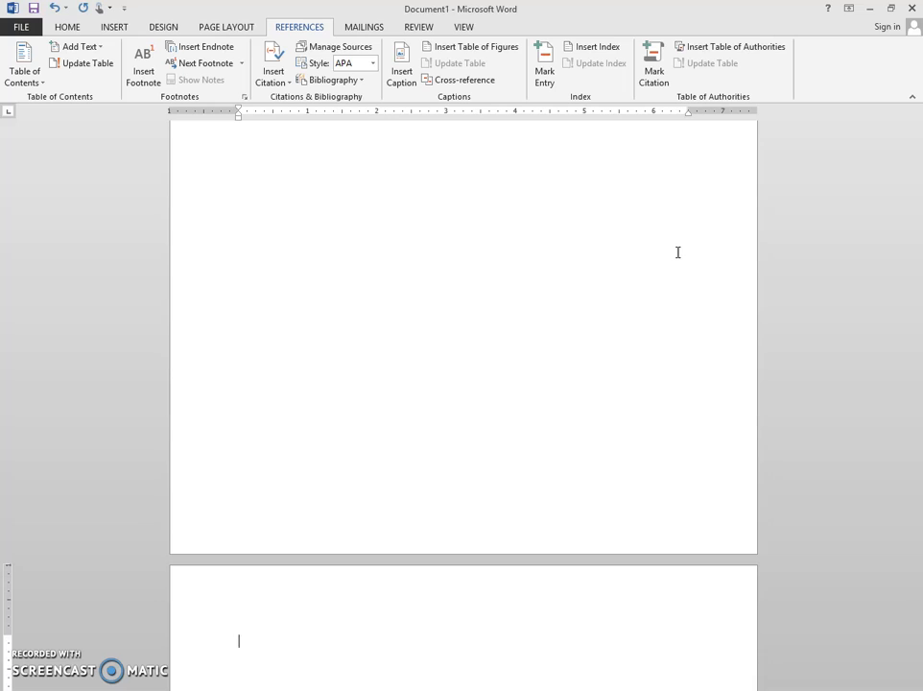
Step: Insert the built-in References bibliography on the new page
left_click(351, 80)
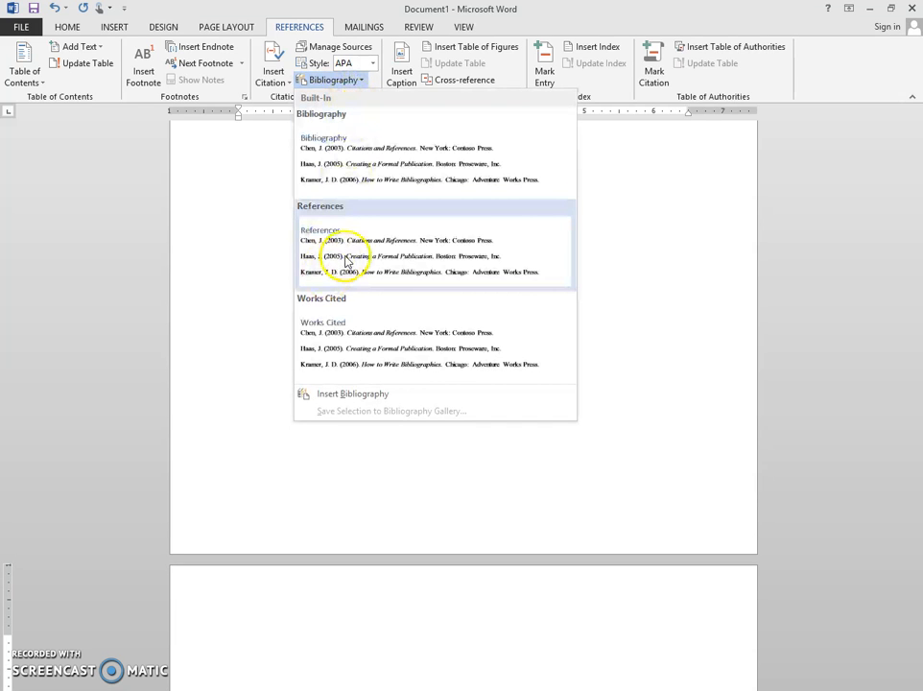
left_click(341, 259)
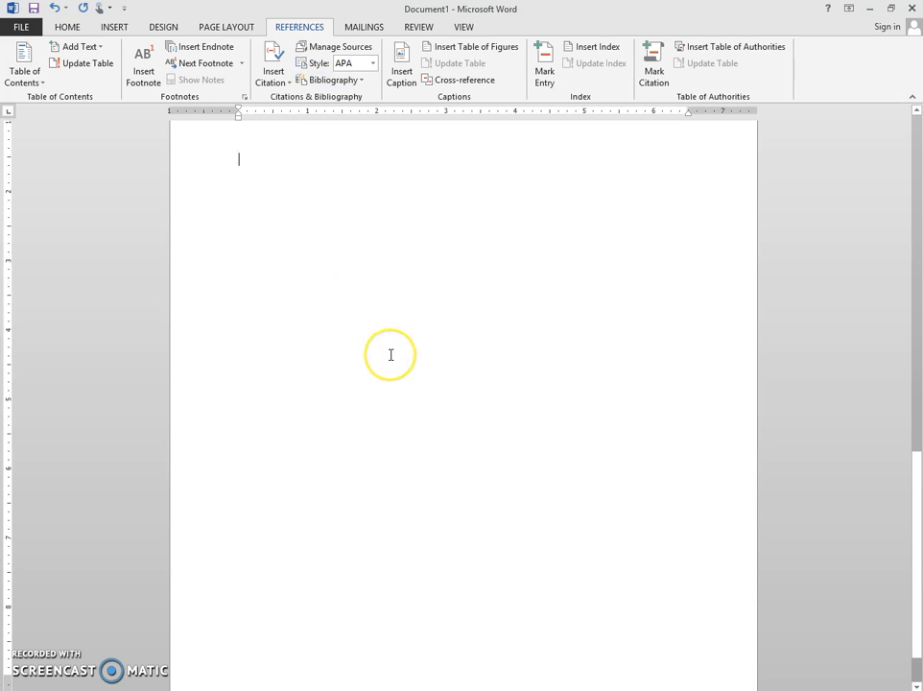
scroll(389, 354, "up", 5)
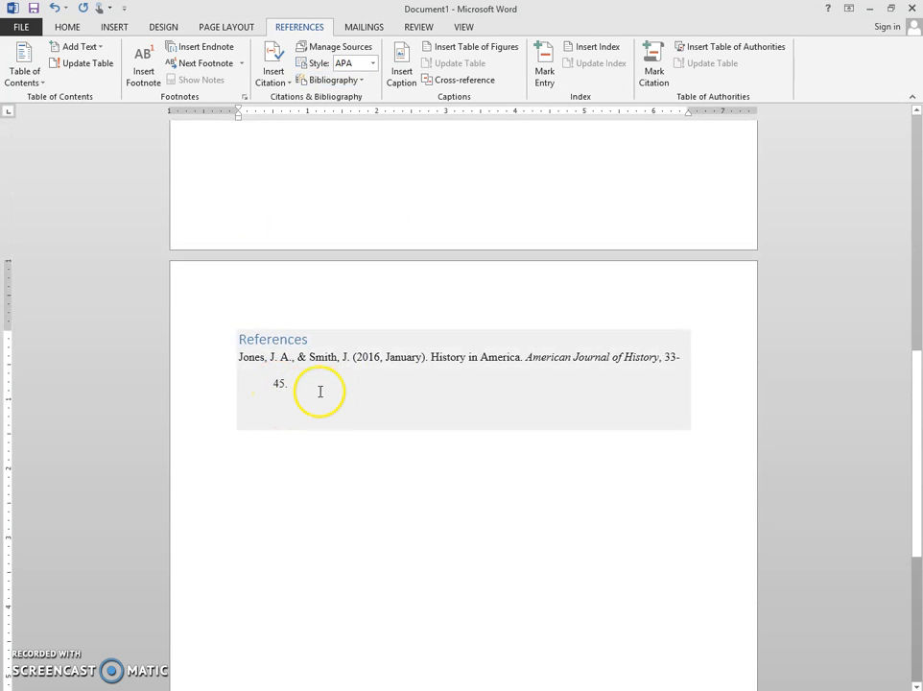
left_click(303, 388)
left_click(303, 388)
left_click(303, 474)
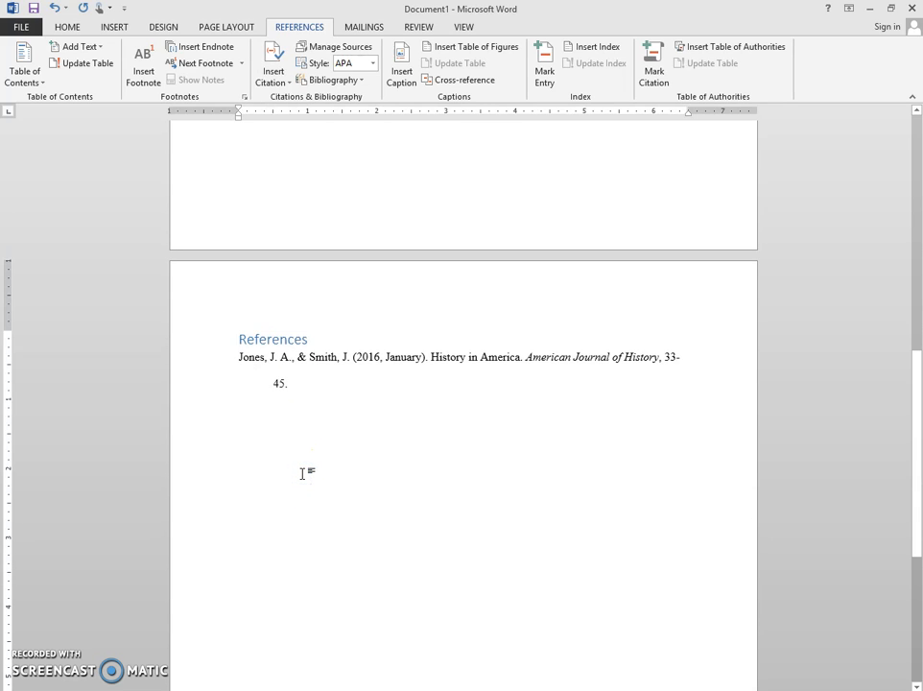
Step: Format the whole references section, including its heading, in 12-point Times New Roman
left_click(206, 326)
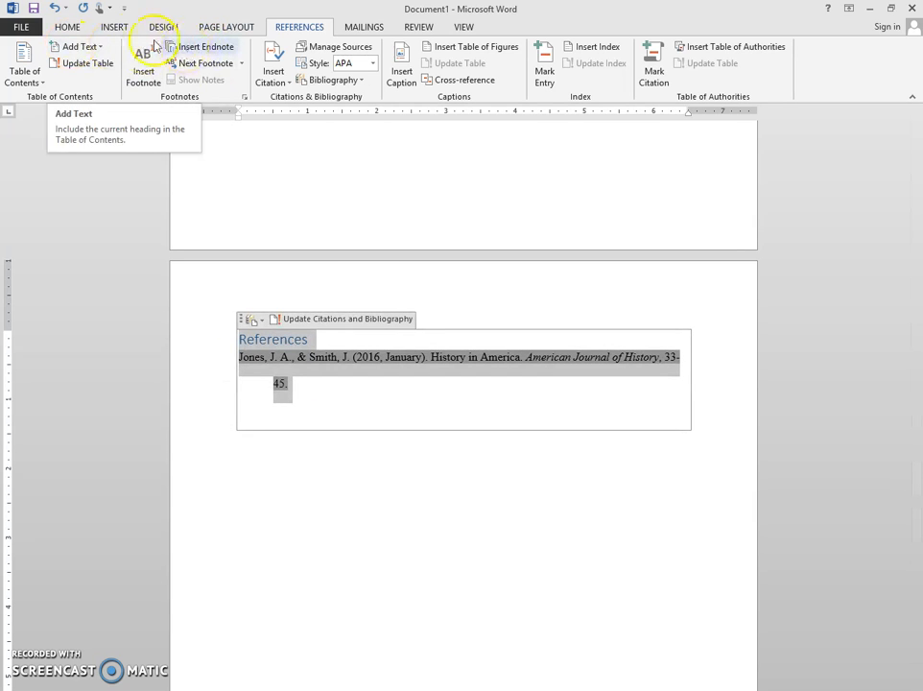
left_click(67, 26)
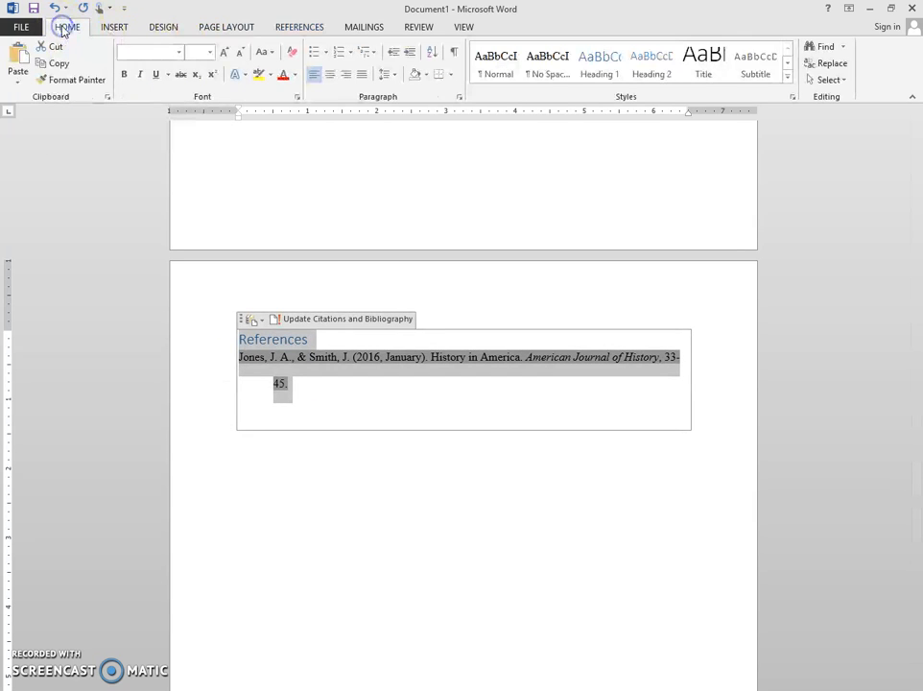
left_click(178, 53)
left_click(187, 144)
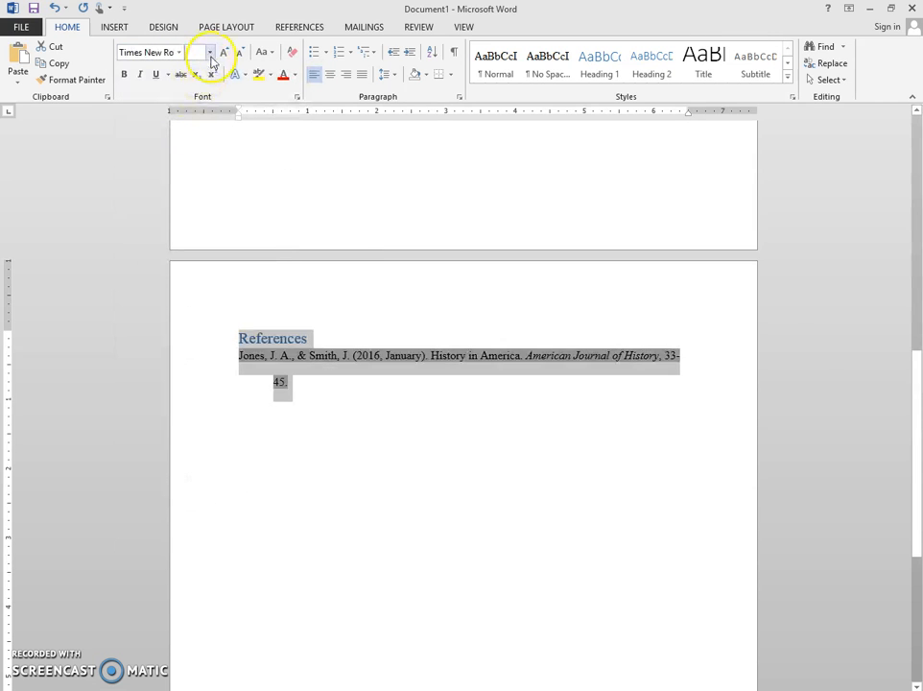
left_click(209, 53)
left_click(198, 114)
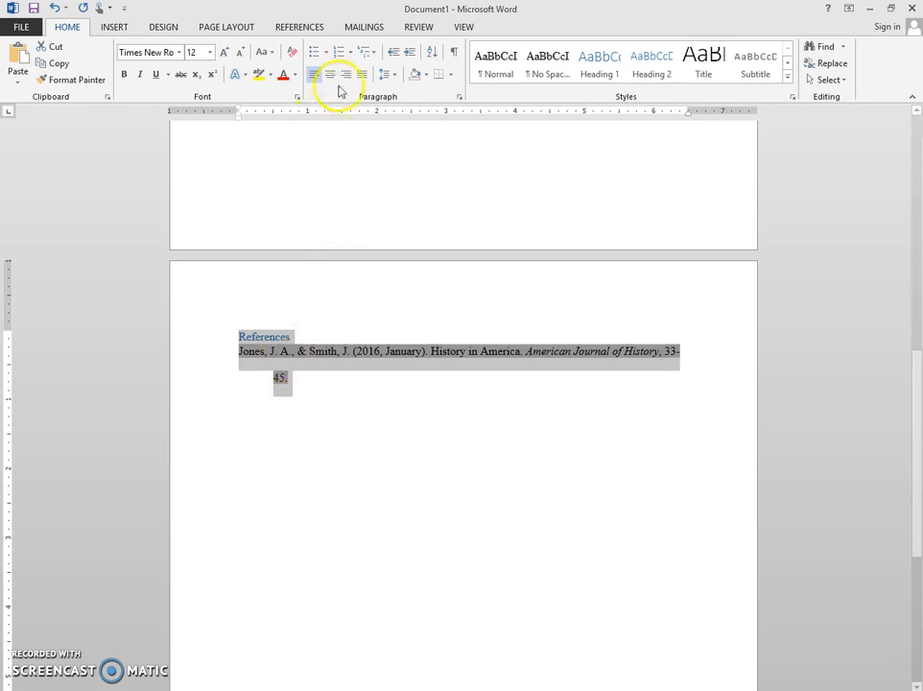
Step: Set the entire references section's paragraph spacing before to 0 pt and its line spacing to double
left_click(388, 75)
left_click(414, 197)
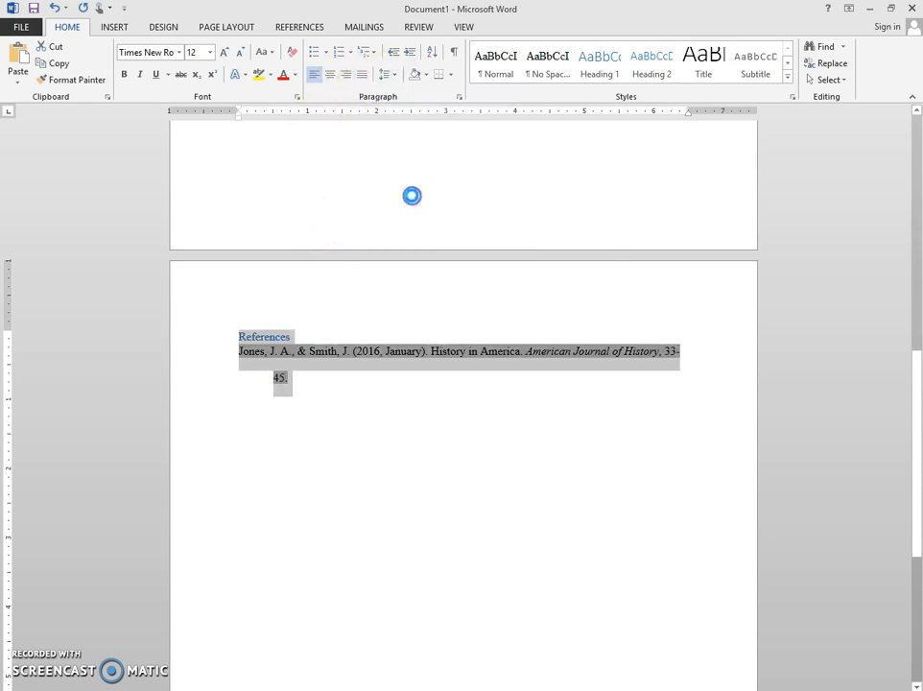
left_click(420, 367)
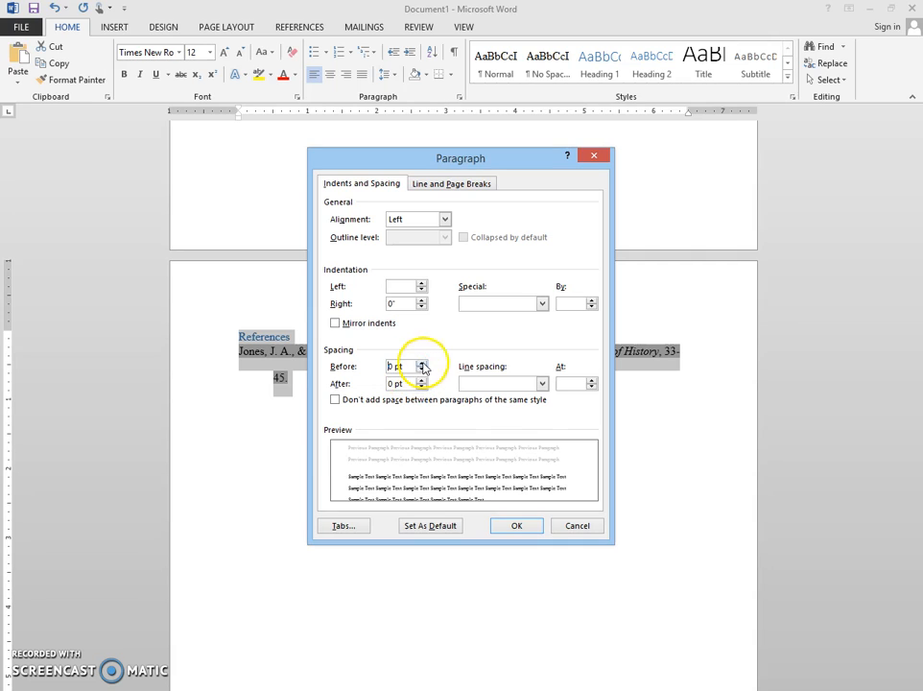
left_click(488, 383)
left_click(489, 416)
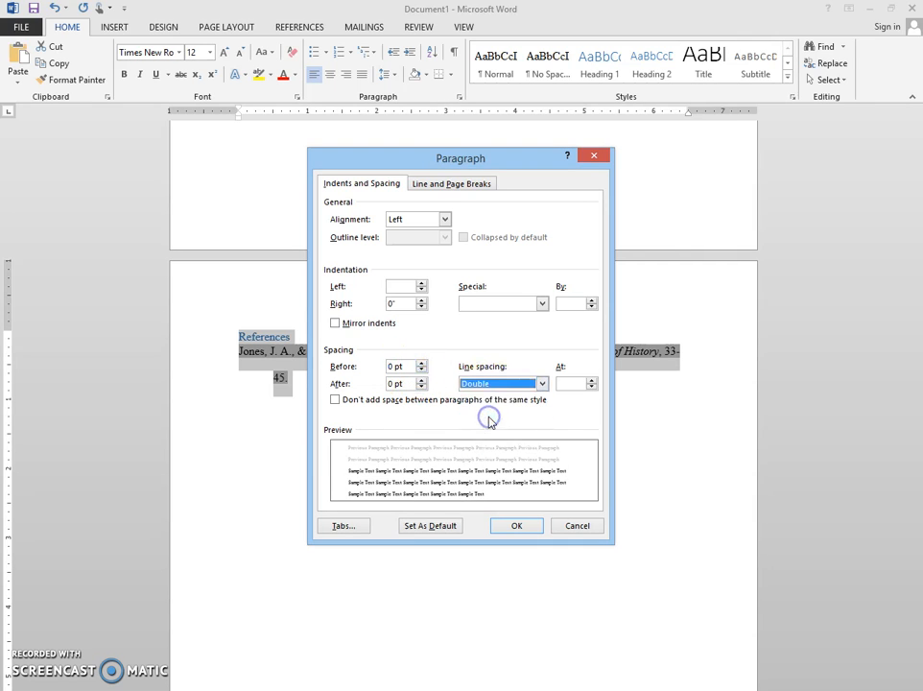
left_click(518, 527)
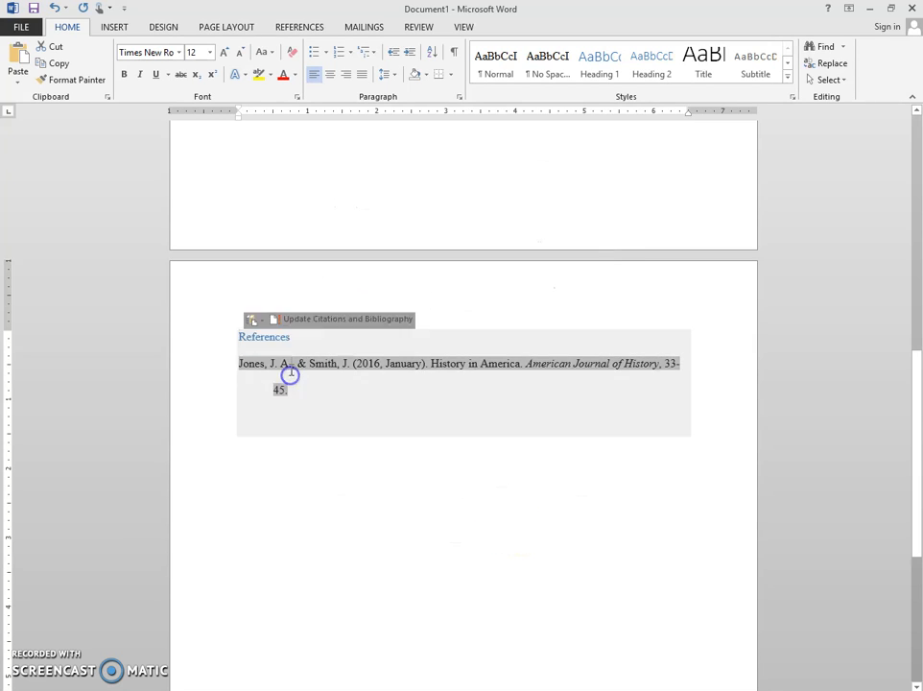
Step: Make the References heading black and center it above the reference entry
left_click_drag(303, 337, 234, 337)
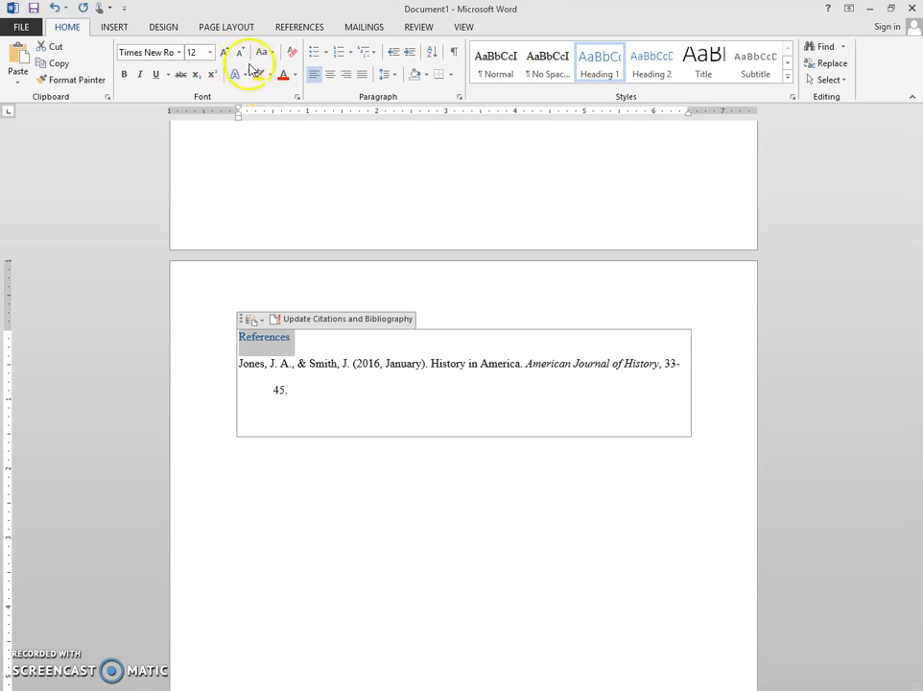
left_click(295, 75)
left_click(298, 93)
left_click(330, 74)
left_click(382, 515)
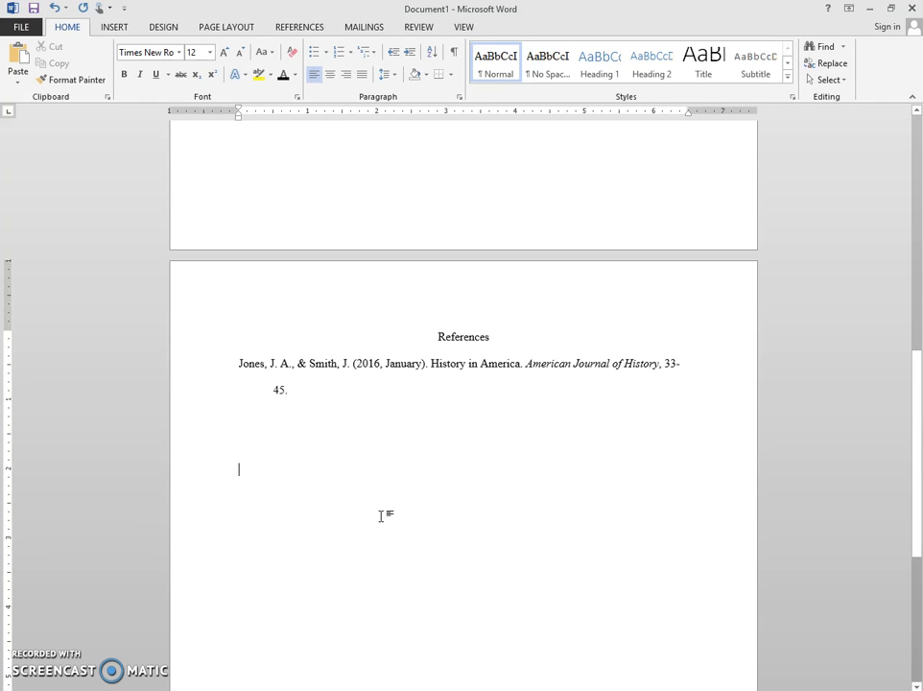
left_click(374, 514)
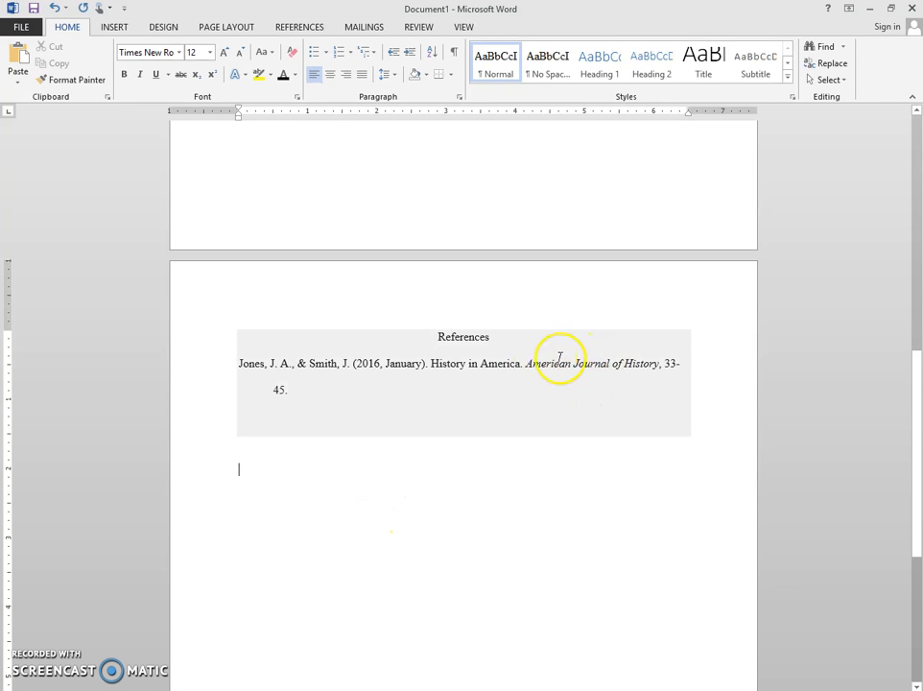
Step: Check the journal title's italics in the reference entry and compare the entry with the in-text citations on the first page
left_click_drag(532, 366, 625, 366)
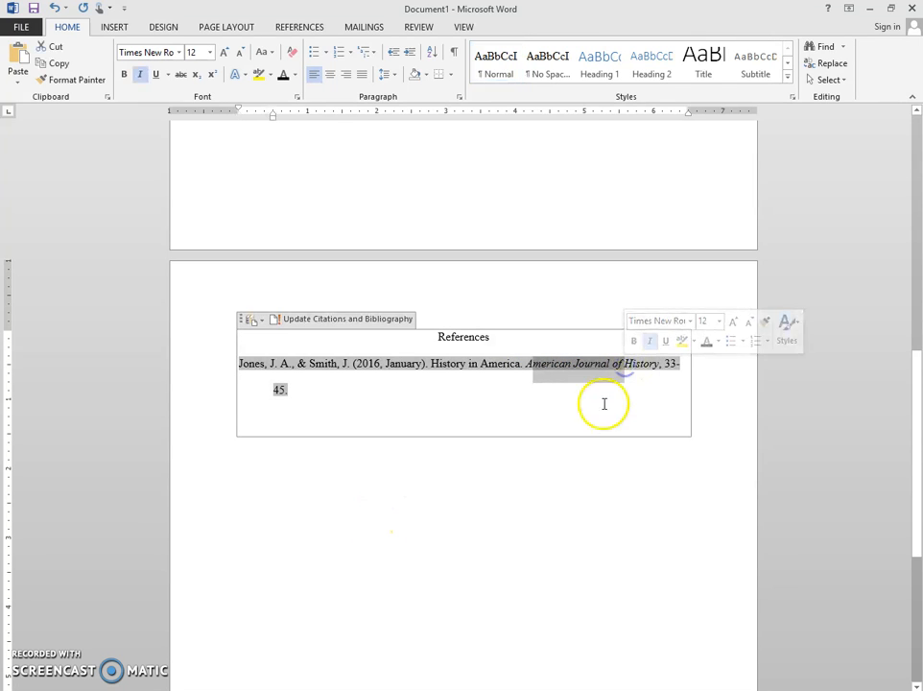
left_click(567, 480)
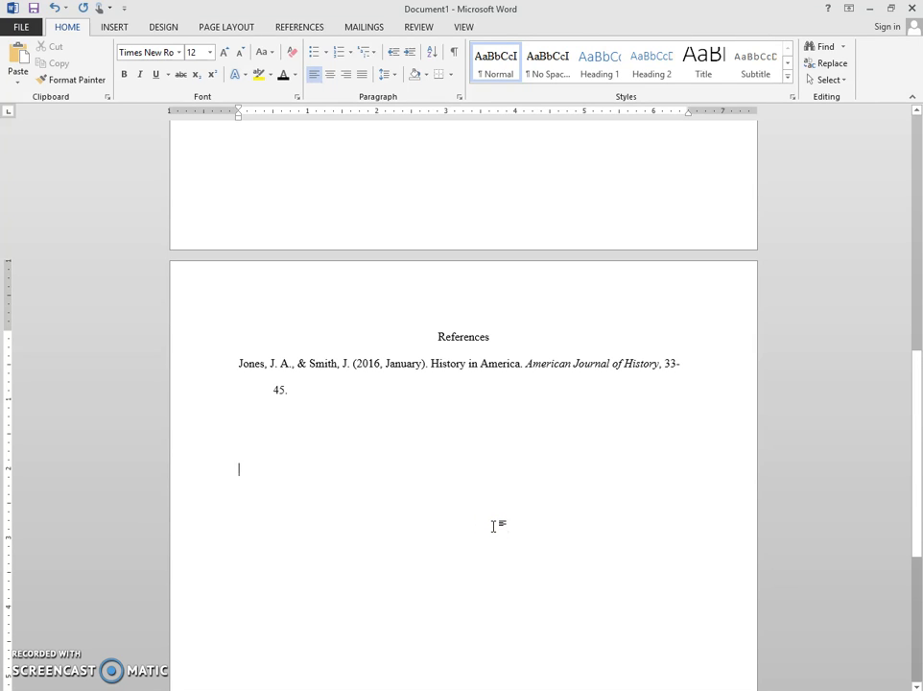
left_click(500, 546)
scroll(500, 546, "up", 12)
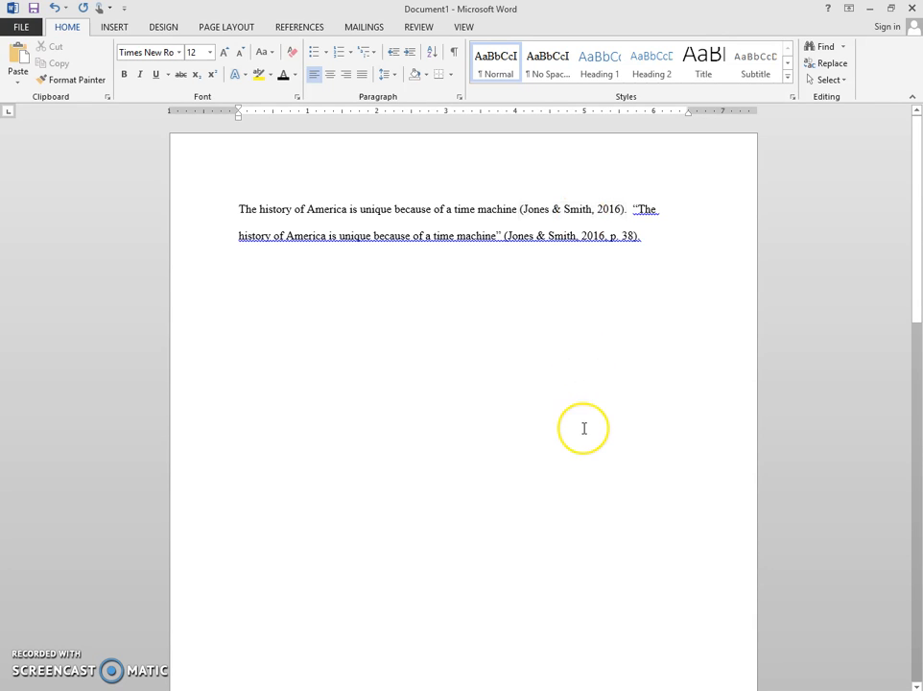
scroll(584, 429, "down", 10)
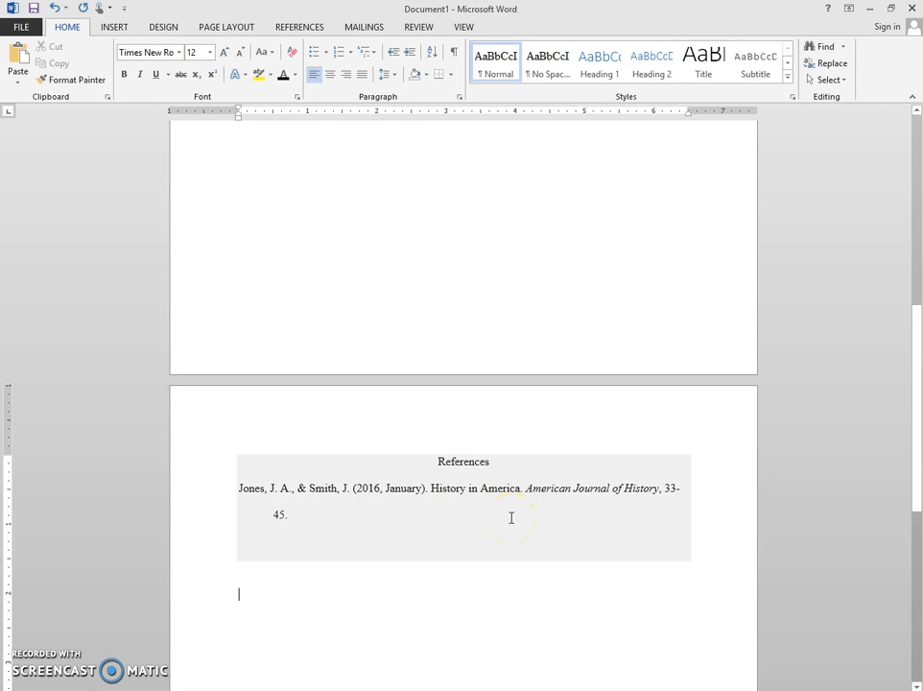
scroll(474, 558, "down", 1)
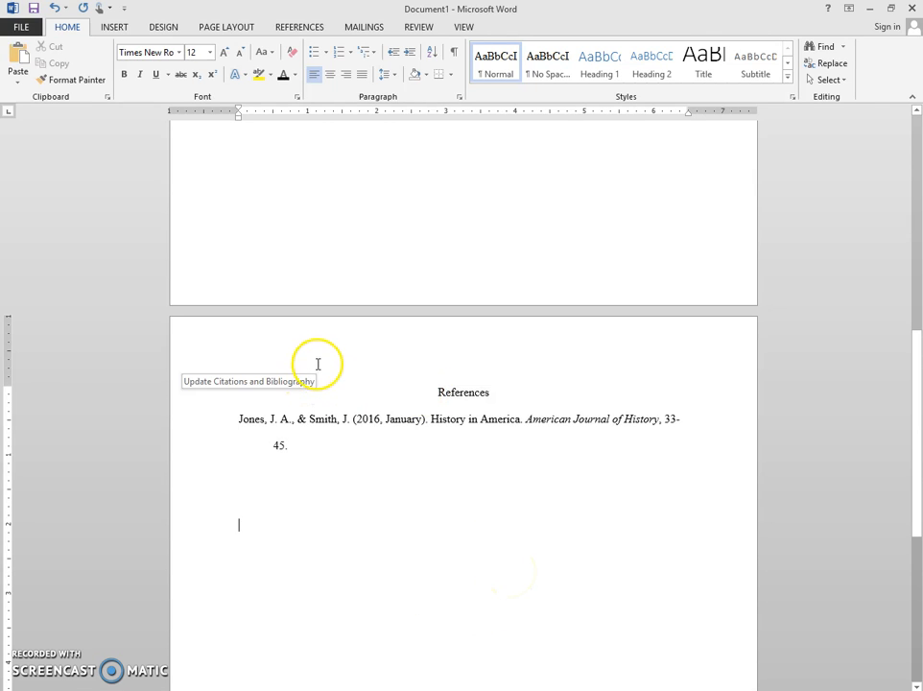
Step: Examine the bibliography block's Update Citations and Bibliography command and the extent of the block's contents
left_click_drag(379, 436, 354, 388)
left_click(320, 375)
left_click(251, 376)
left_click(373, 377)
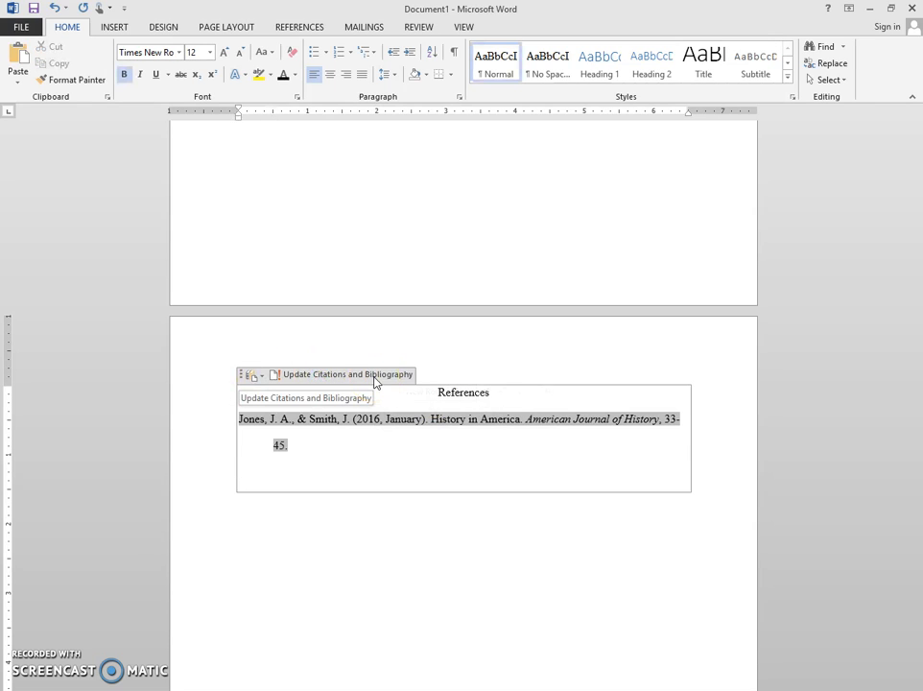
left_click_drag(422, 391, 558, 506)
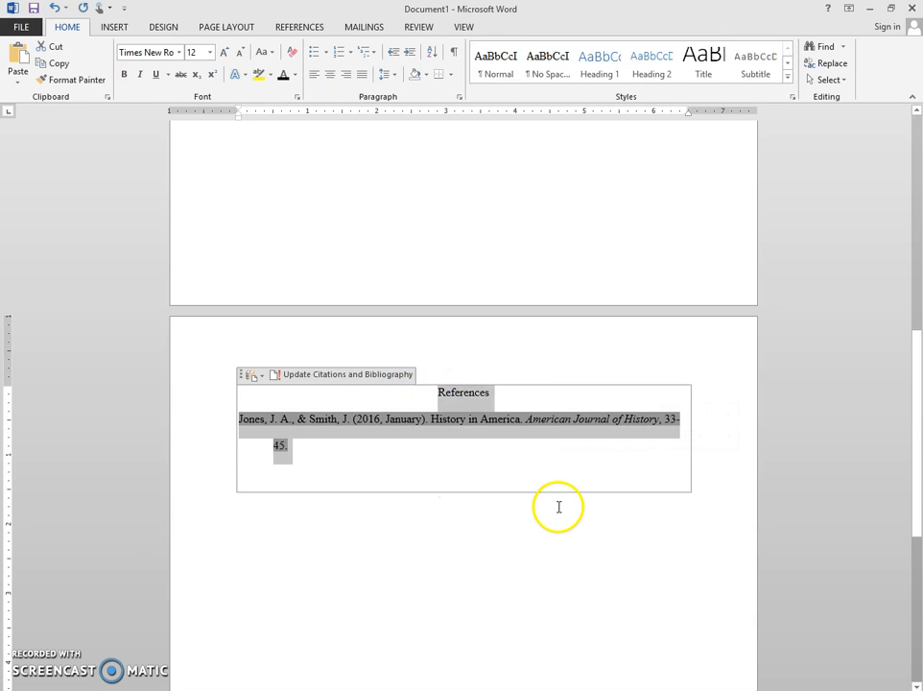
left_click(579, 573)
left_click(209, 498)
left_click(326, 540)
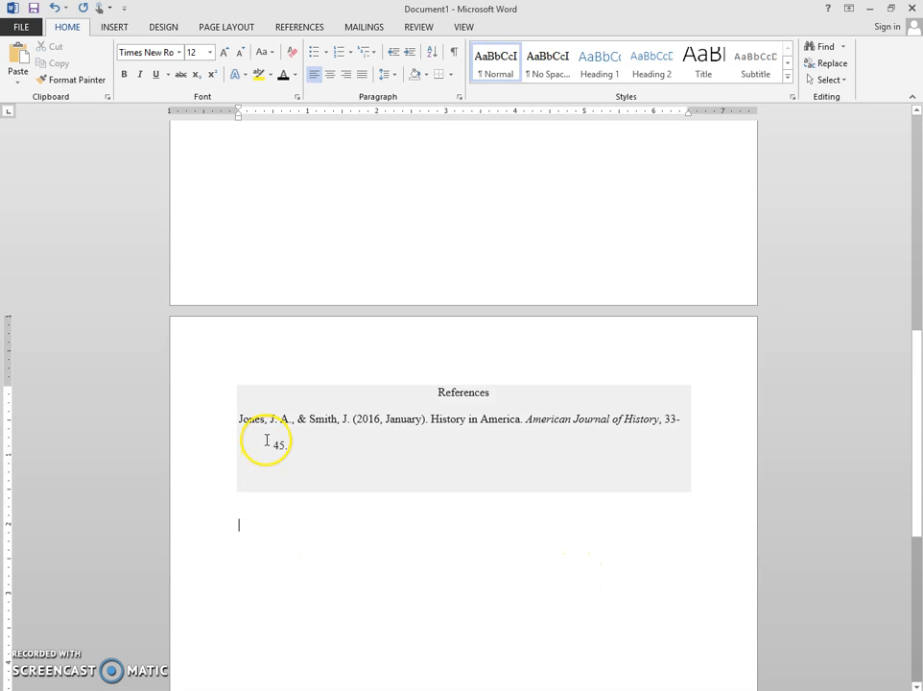
Step: Check the hanging indent on the reference entry's second line and review the cited paragraph on the first page
left_click(273, 444)
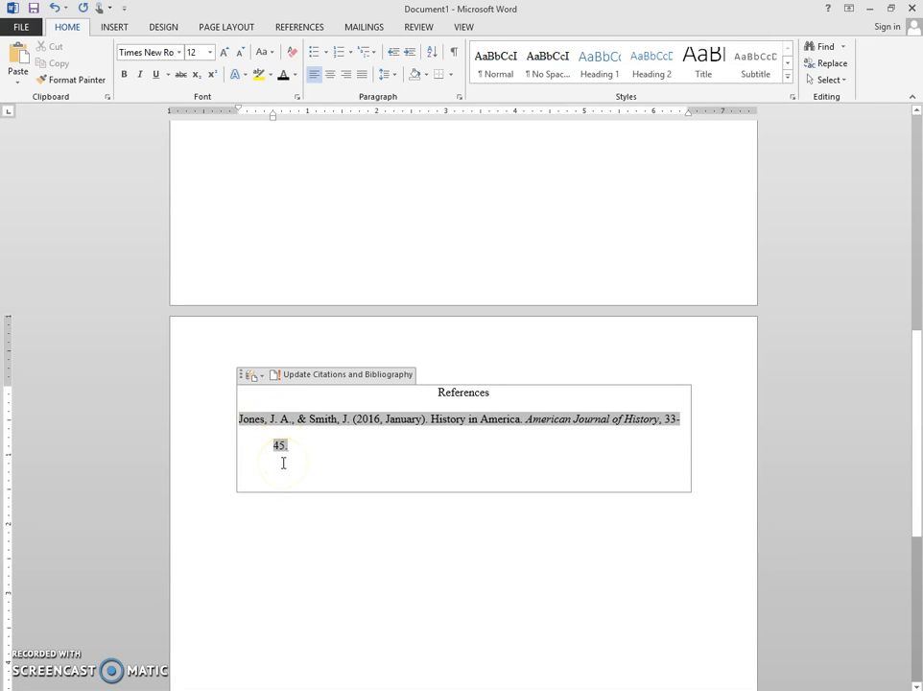
left_click(341, 523)
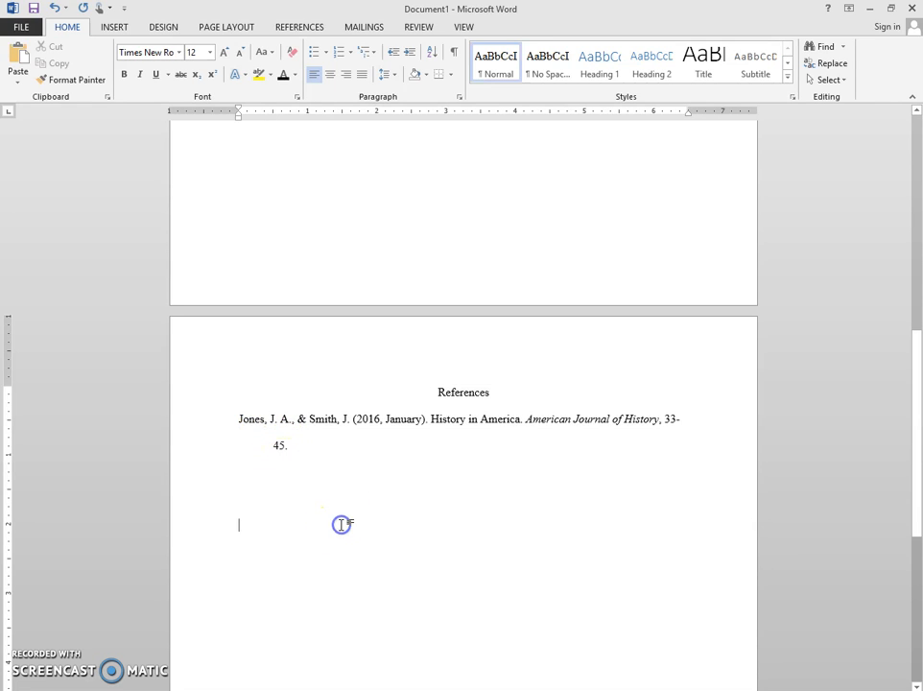
scroll(341, 522, "up", 20)
scroll(343, 524, "up", 1)
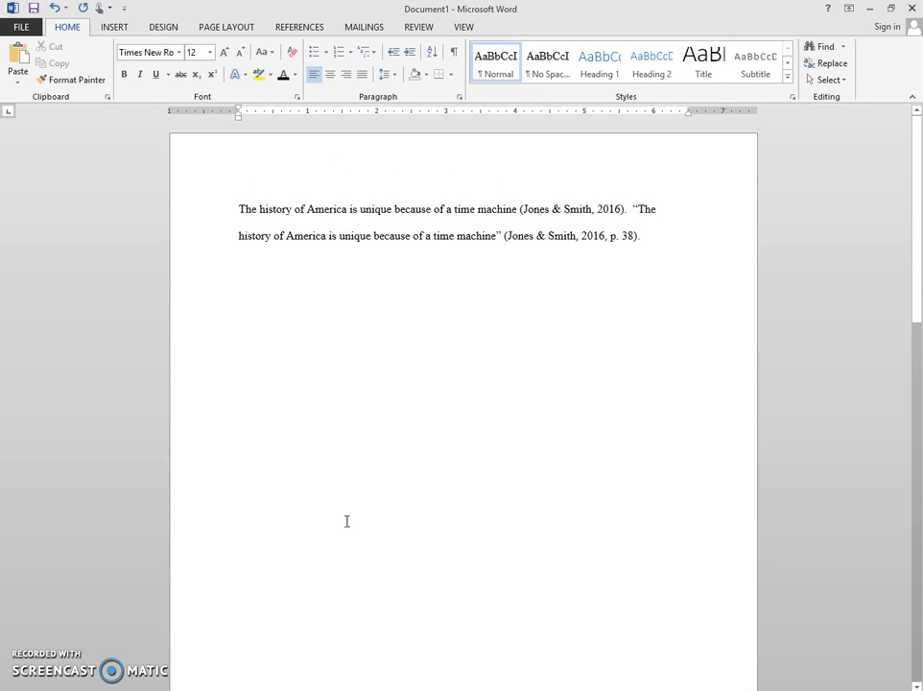